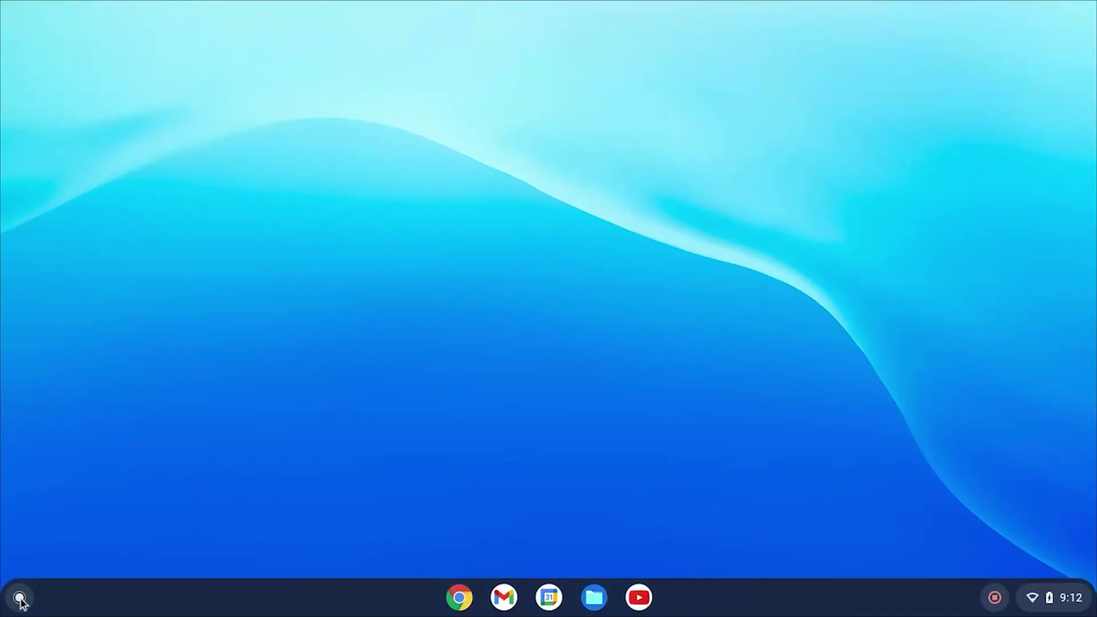
# Open Settings from the app grid, maximize it, and view About Chrome OS (version 100.0.4880.0)
pyautogui.click(19, 597)
pyautogui.click(543, 426)
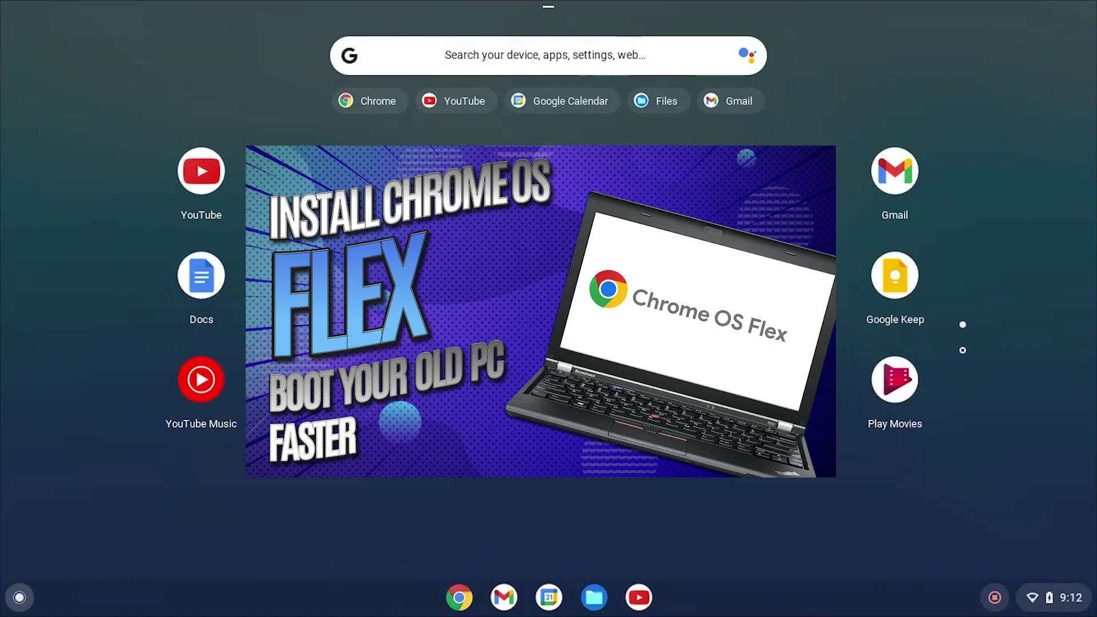
pyautogui.scroll(-2, 543, 426)
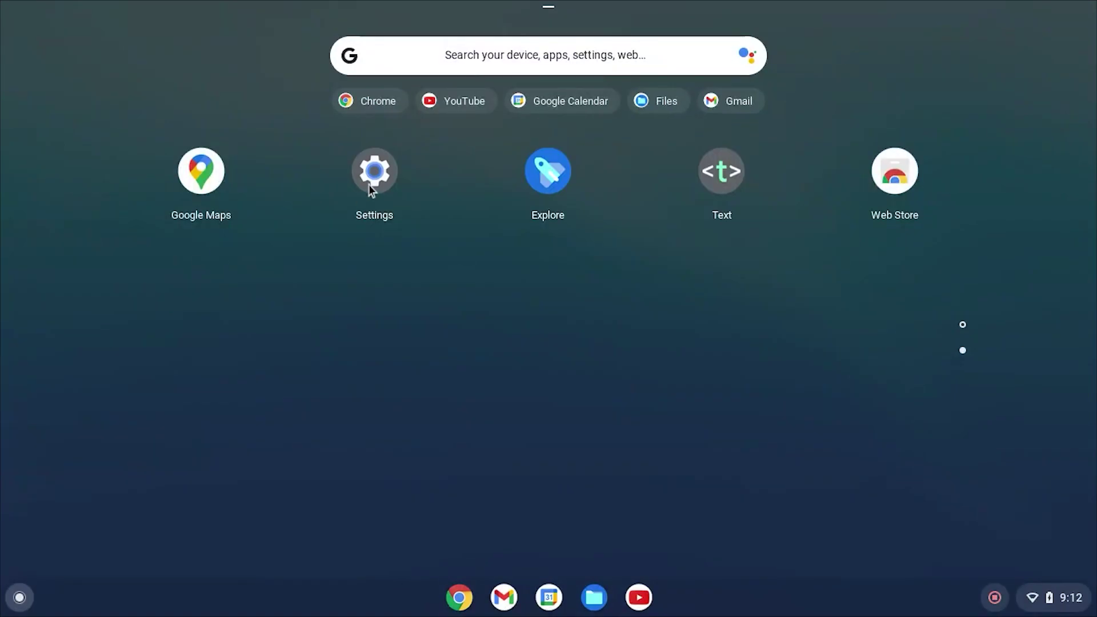
pyautogui.click(369, 184)
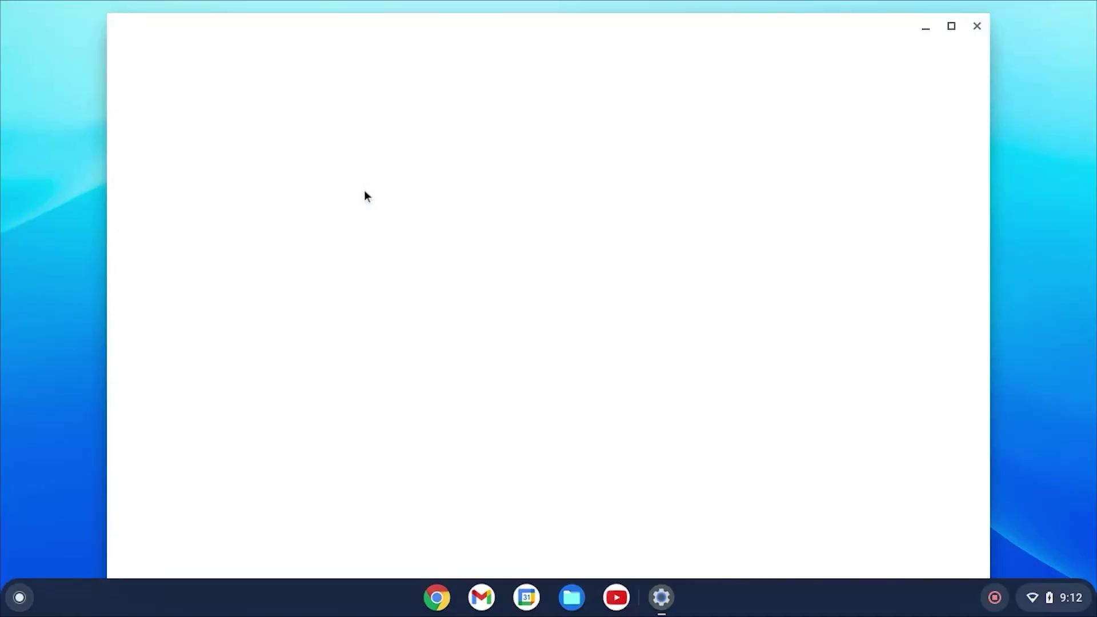
pyautogui.click(950, 26)
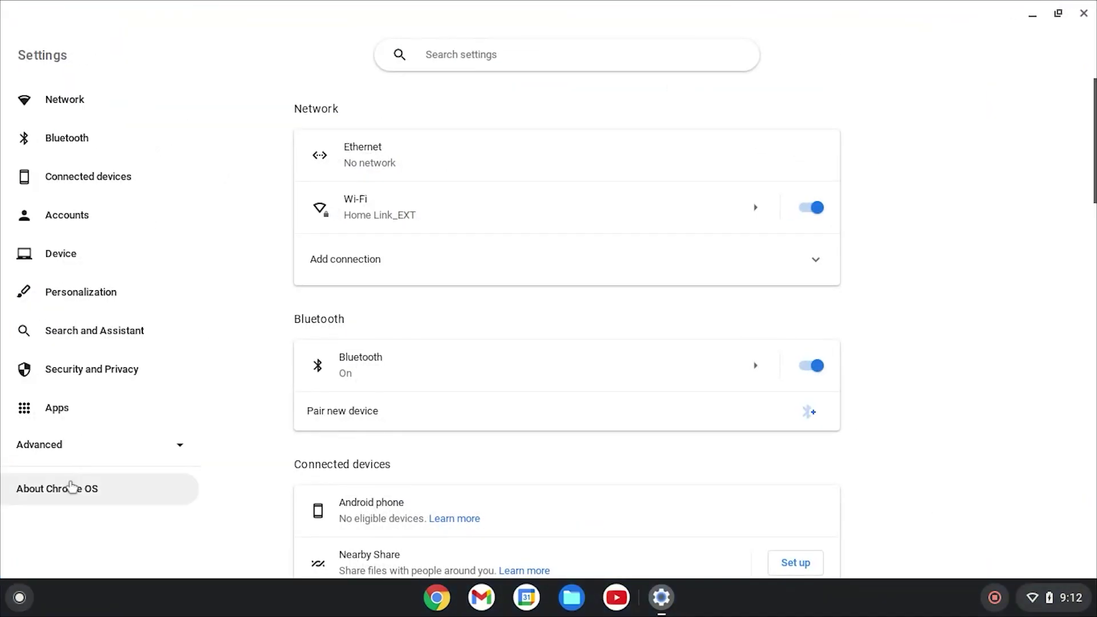
pyautogui.click(67, 493)
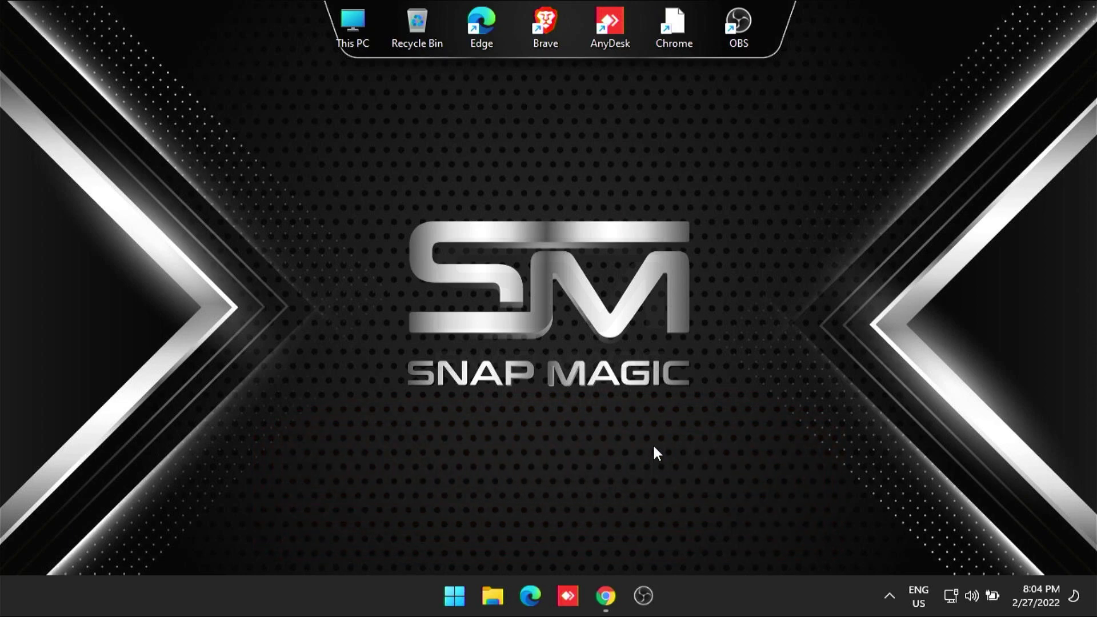
# Bring Chrome back to the front and open the Chrome Web Store extensions page
pyautogui.click(605, 596)
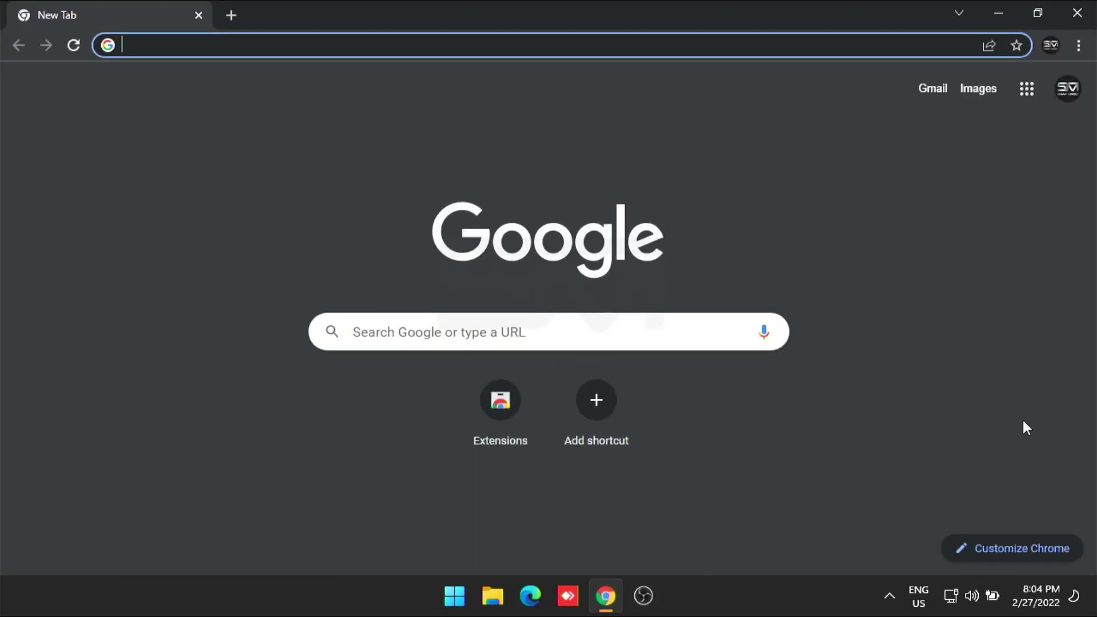
pyautogui.click(495, 412)
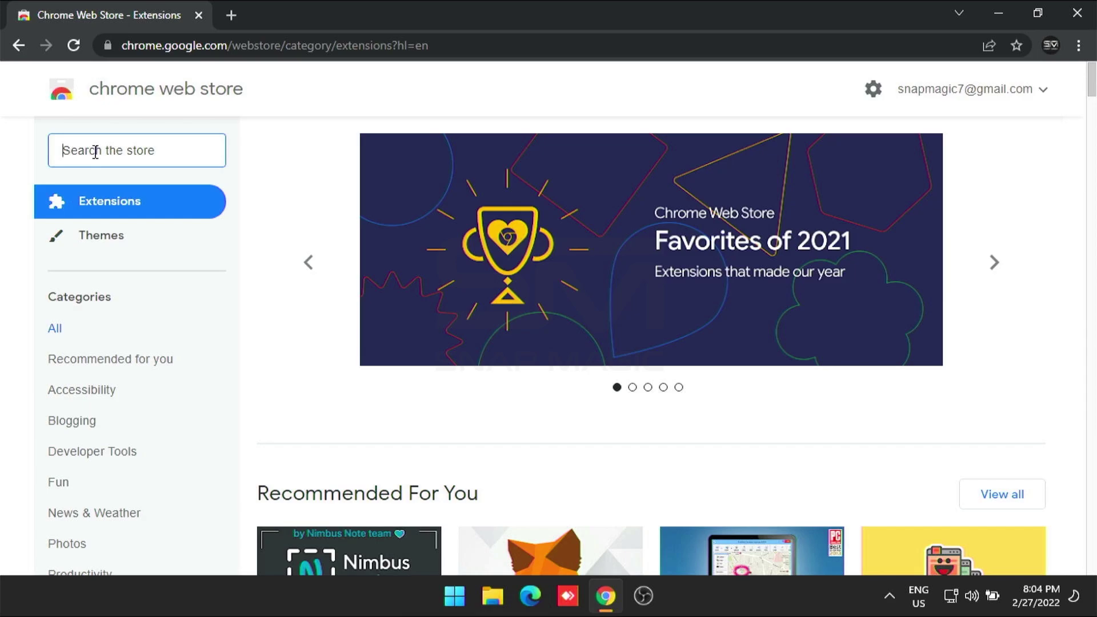
pyautogui.write('chromeb')
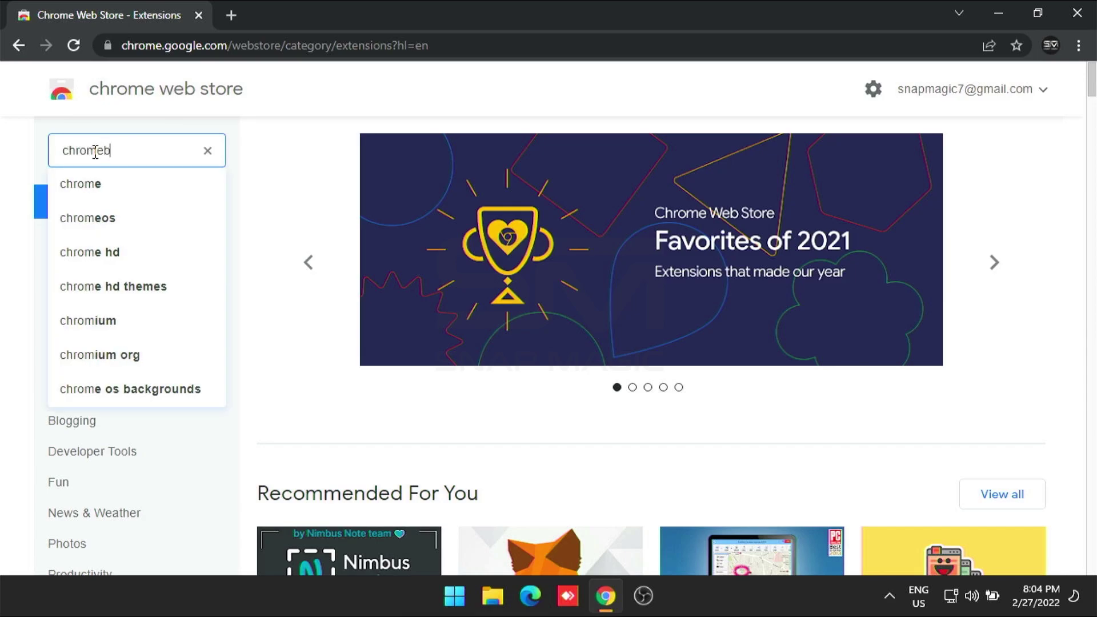
pyautogui.write('ook rec')
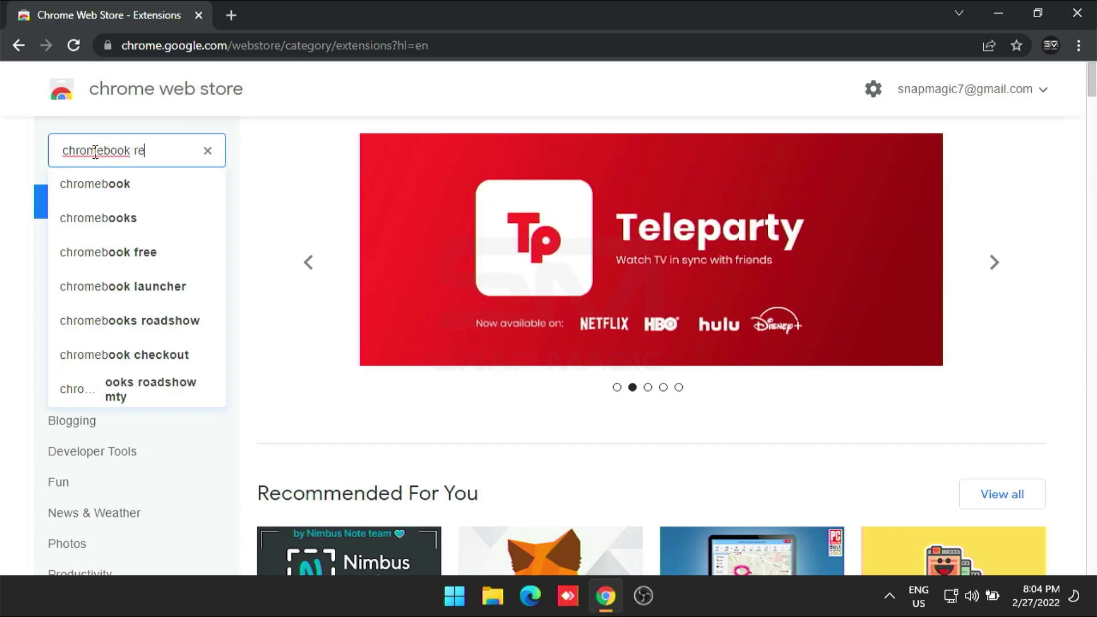
pyautogui.write('overy ')
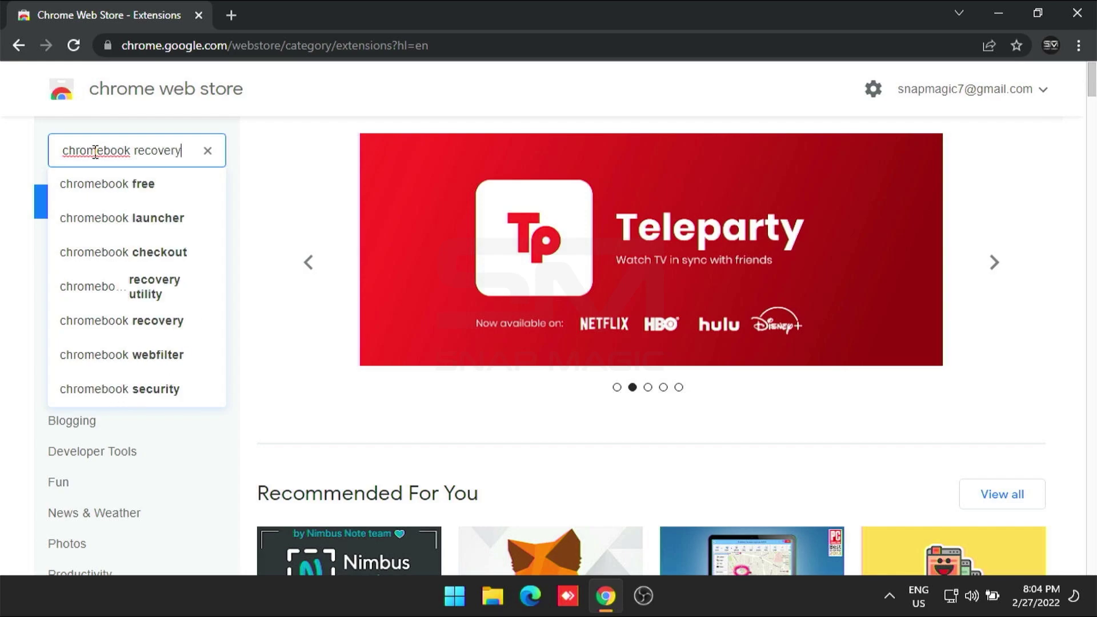
pyautogui.write('u')
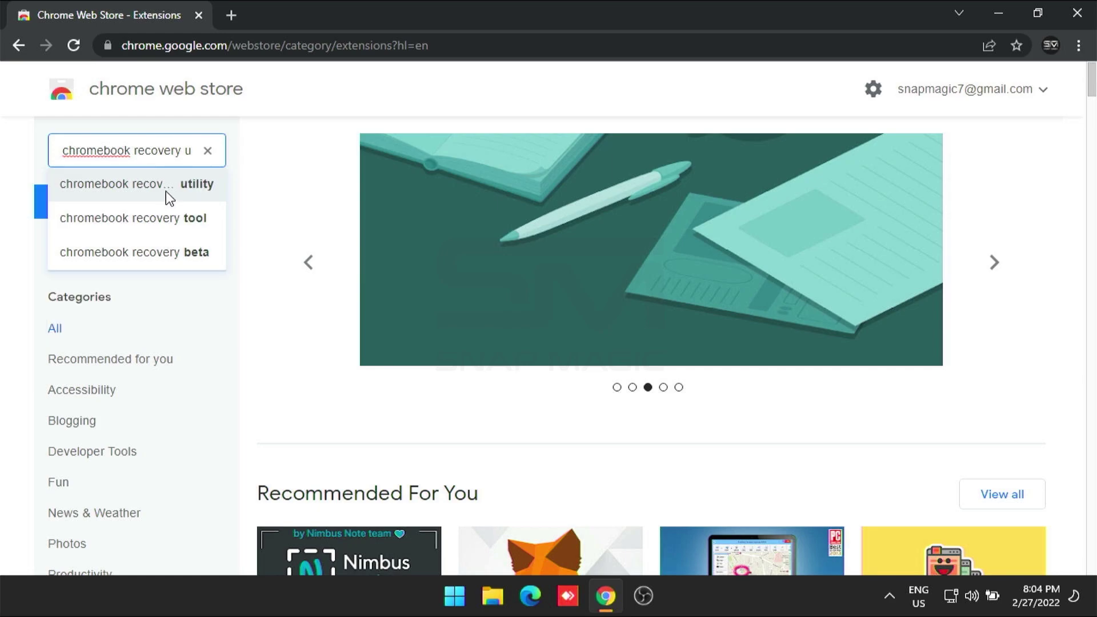
# Add the Chromebook Recovery Utility extension to Chrome from its store listing
pyautogui.click(167, 184)
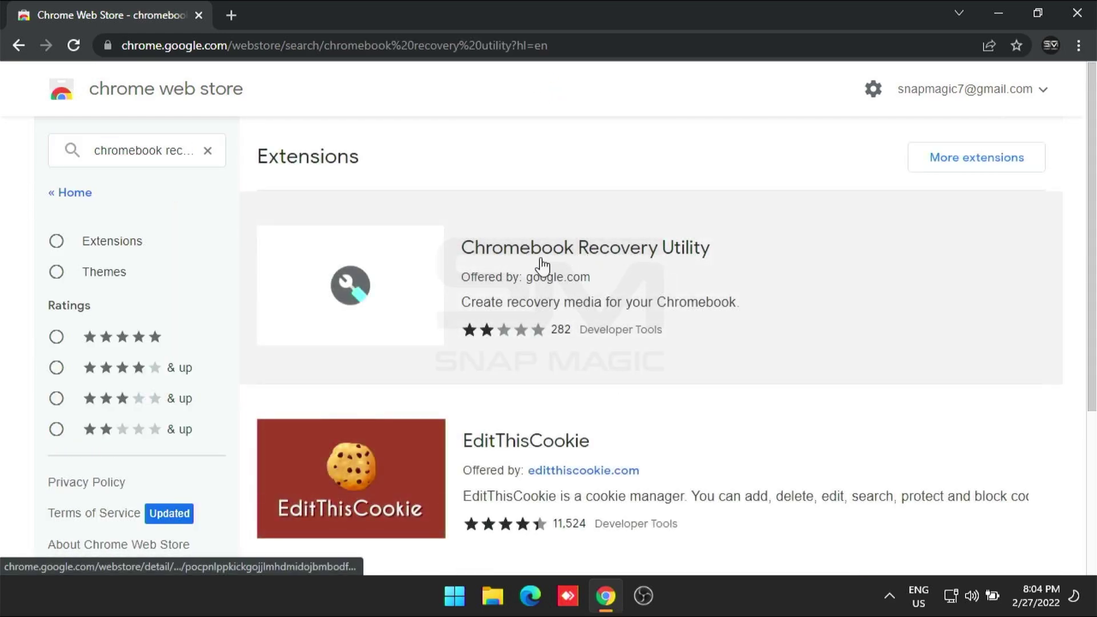
pyautogui.click(559, 260)
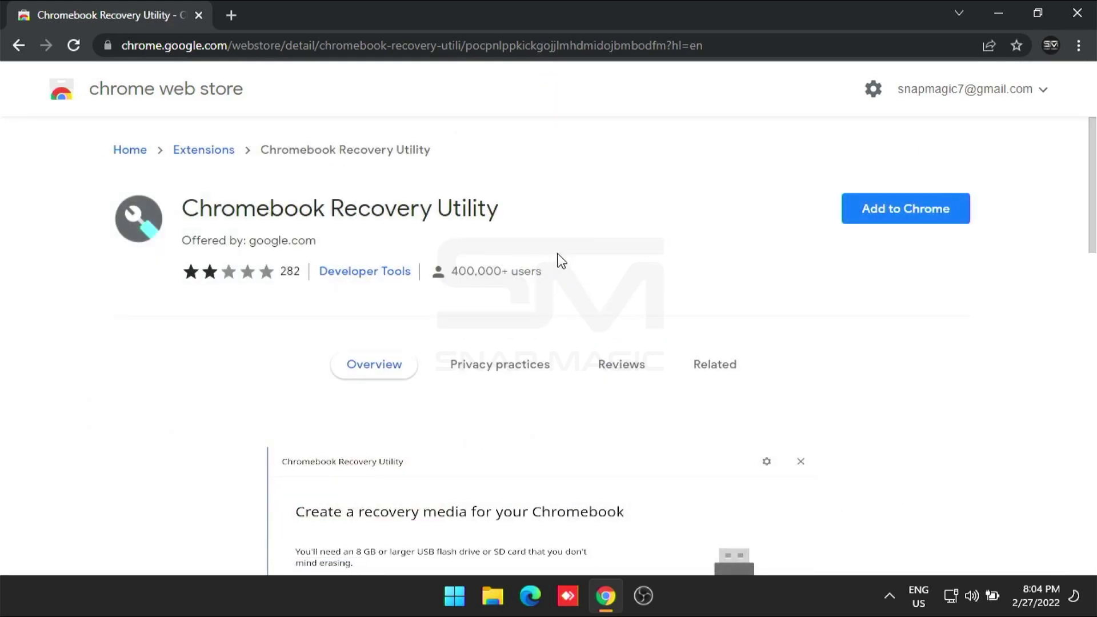
pyautogui.click(921, 226)
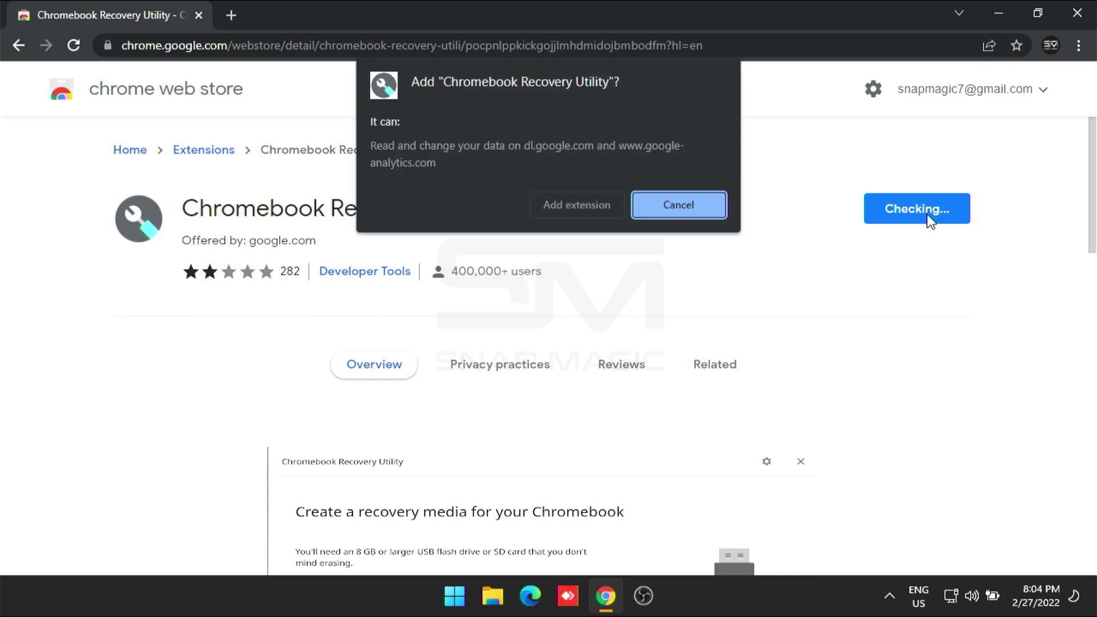
pyautogui.click(564, 206)
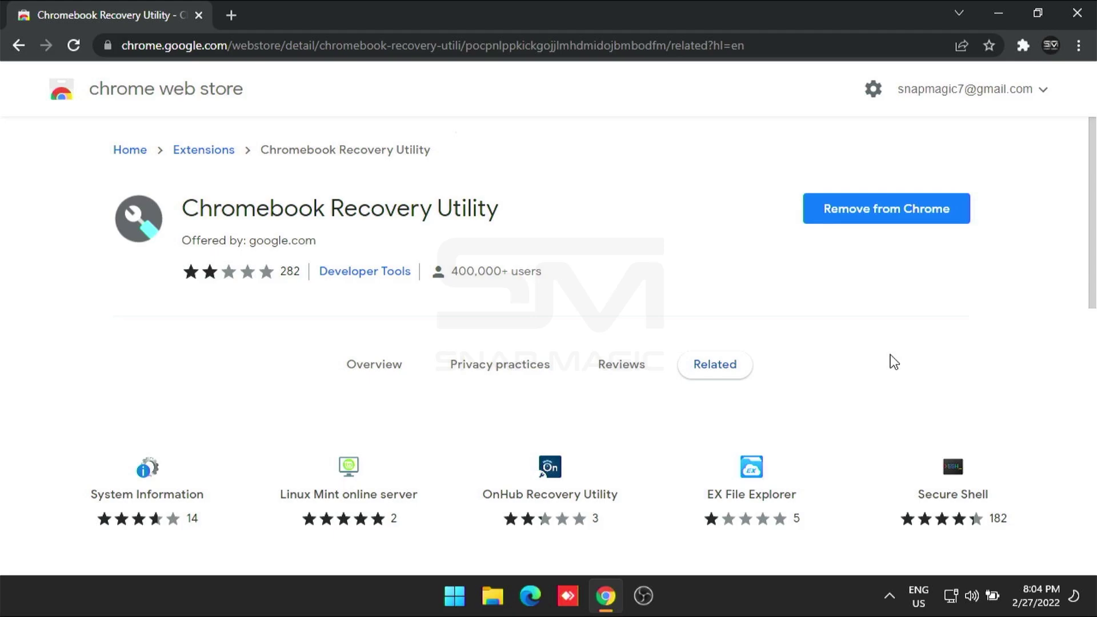
pyautogui.click(1023, 45)
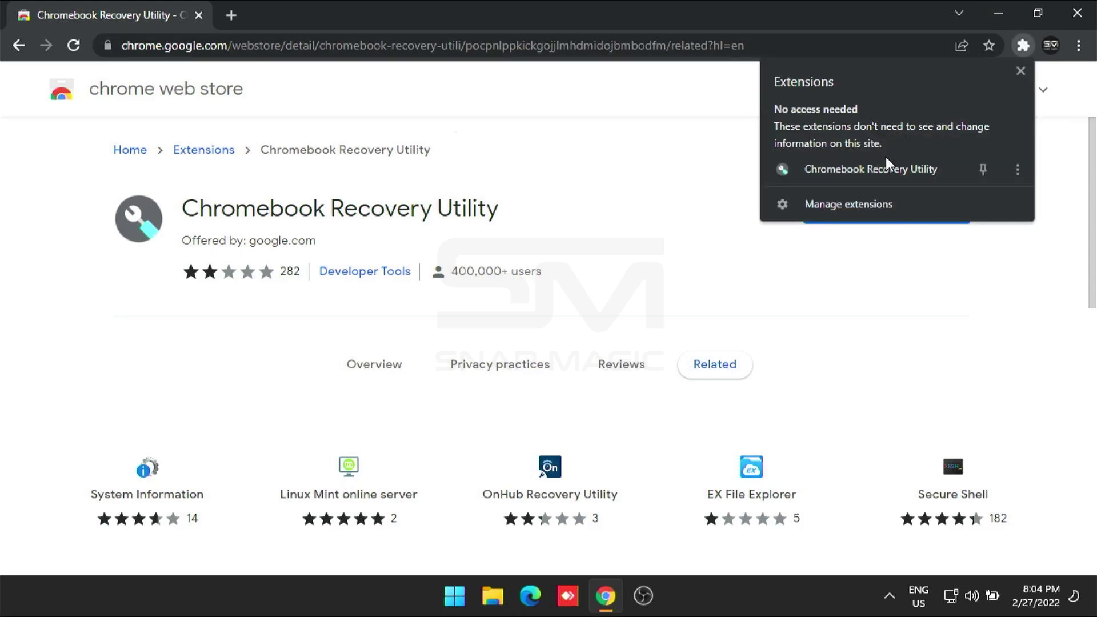
# Launch Chromebook Recovery Utility from Chrome's extensions menu
pyautogui.click(859, 168)
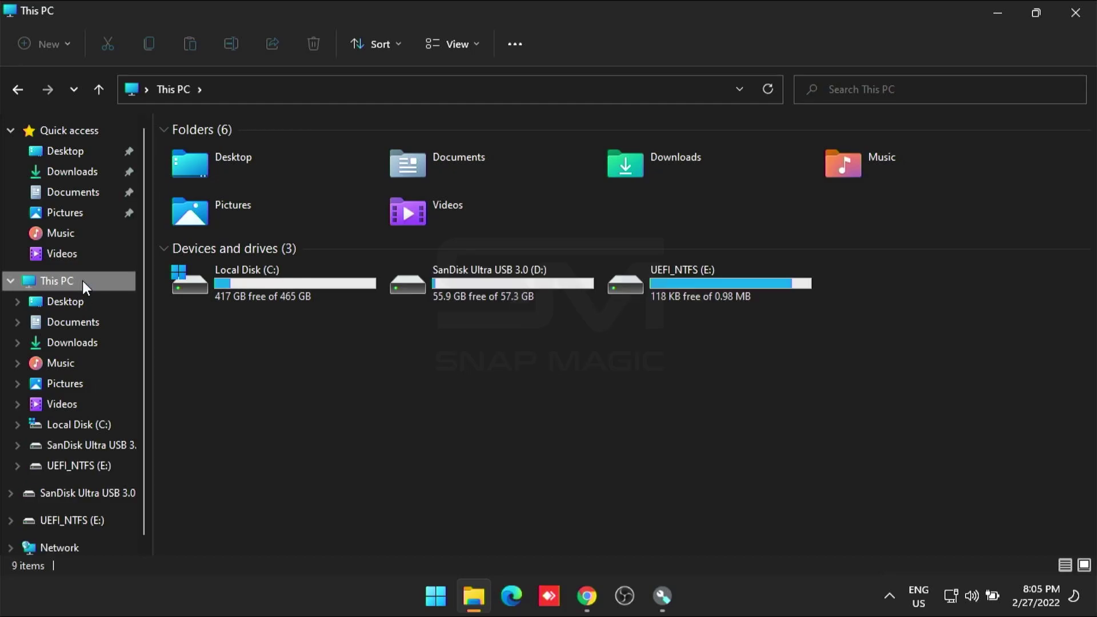
# Select Google Chrome OS Flex, product Chrome OS Flex (Developer-Unstable), as the recovery image
pyautogui.click(664, 600)
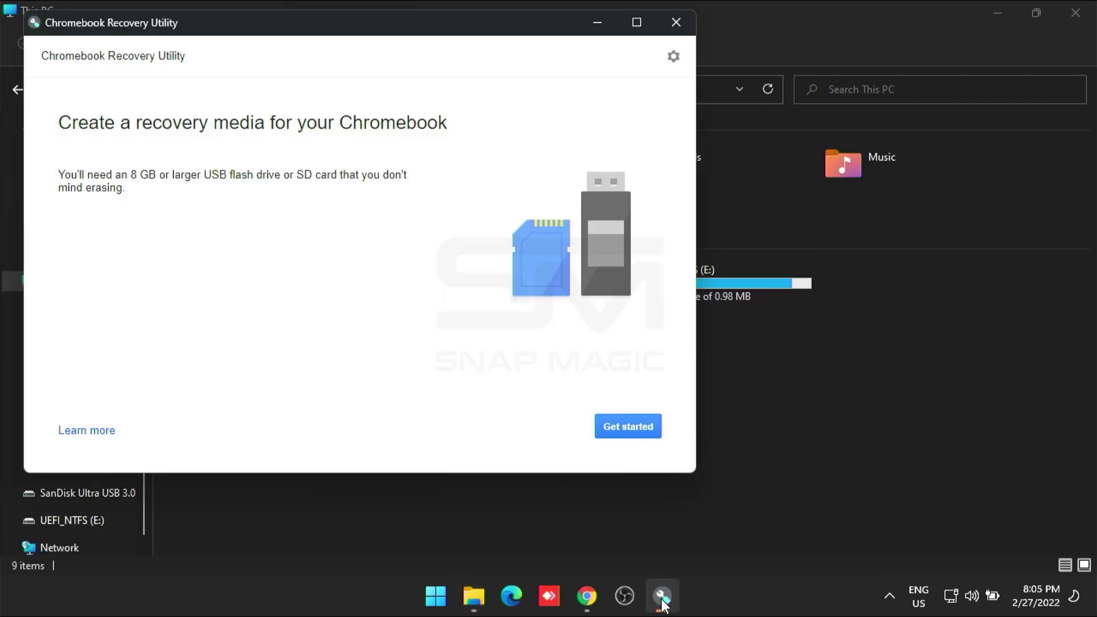
pyautogui.click(617, 433)
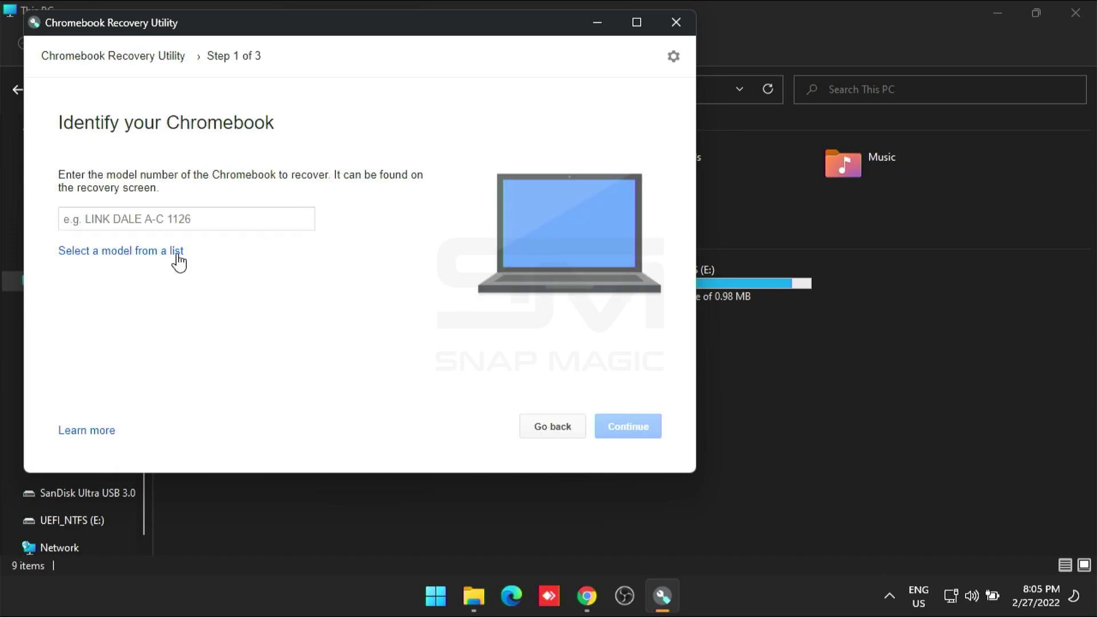
pyautogui.click(150, 258)
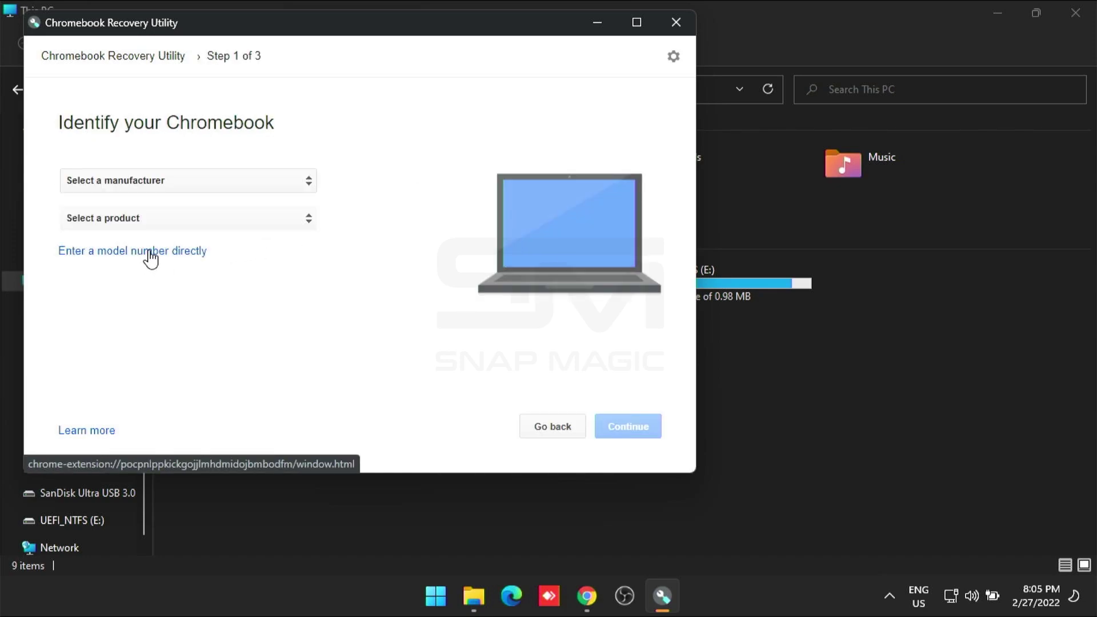
pyautogui.click(190, 180)
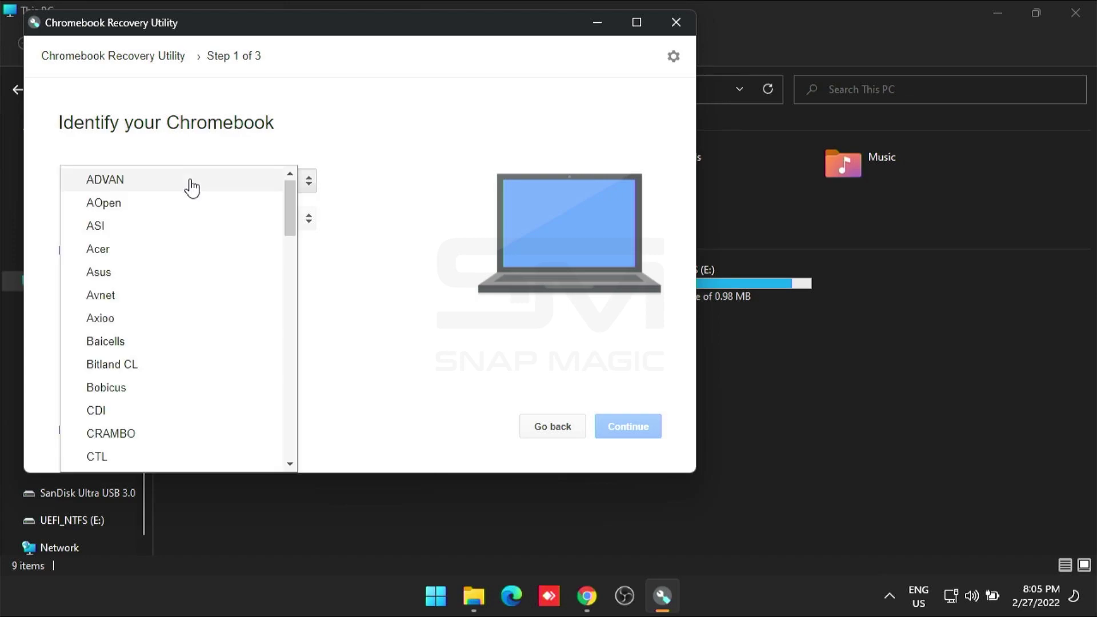
pyautogui.scroll(-3, 180, 343)
pyautogui.scroll(-3, 179, 345)
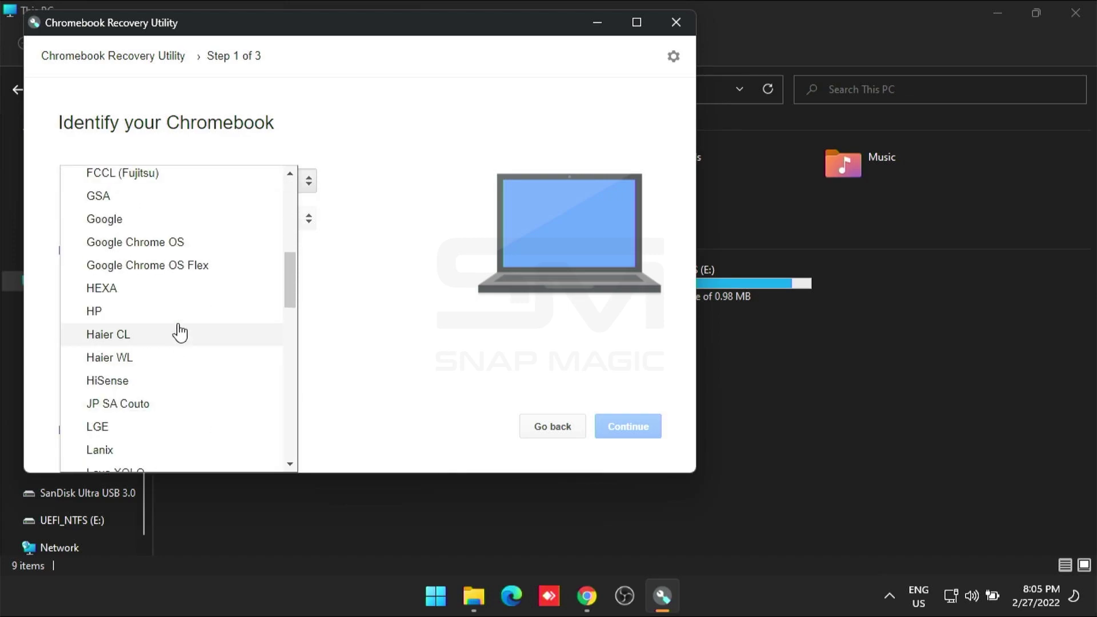
pyautogui.click(186, 270)
pyautogui.click(192, 223)
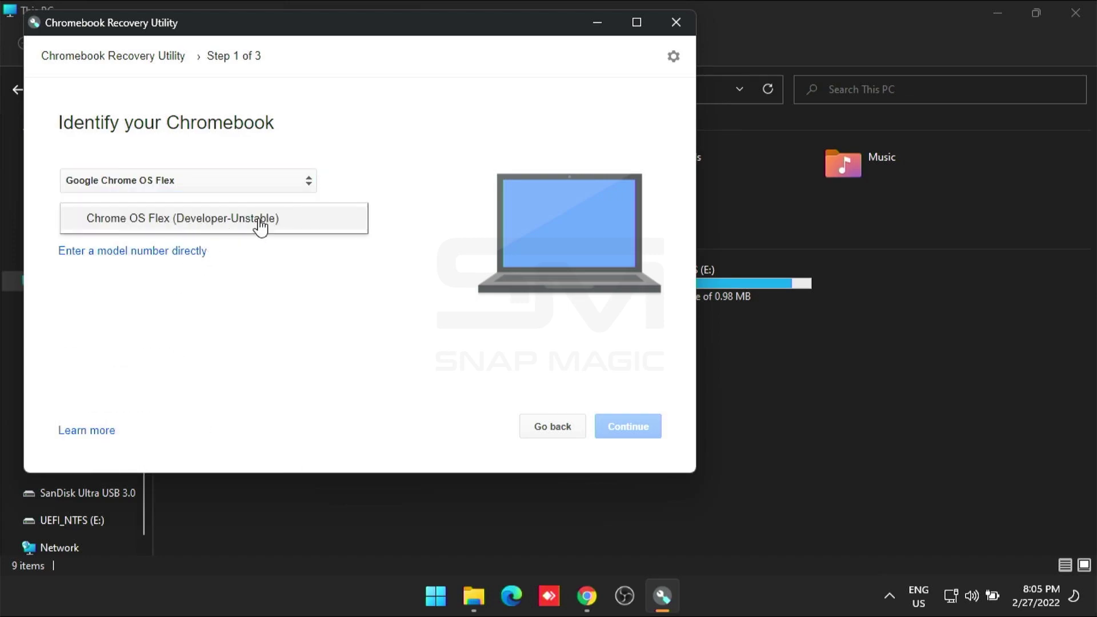
pyautogui.click(214, 224)
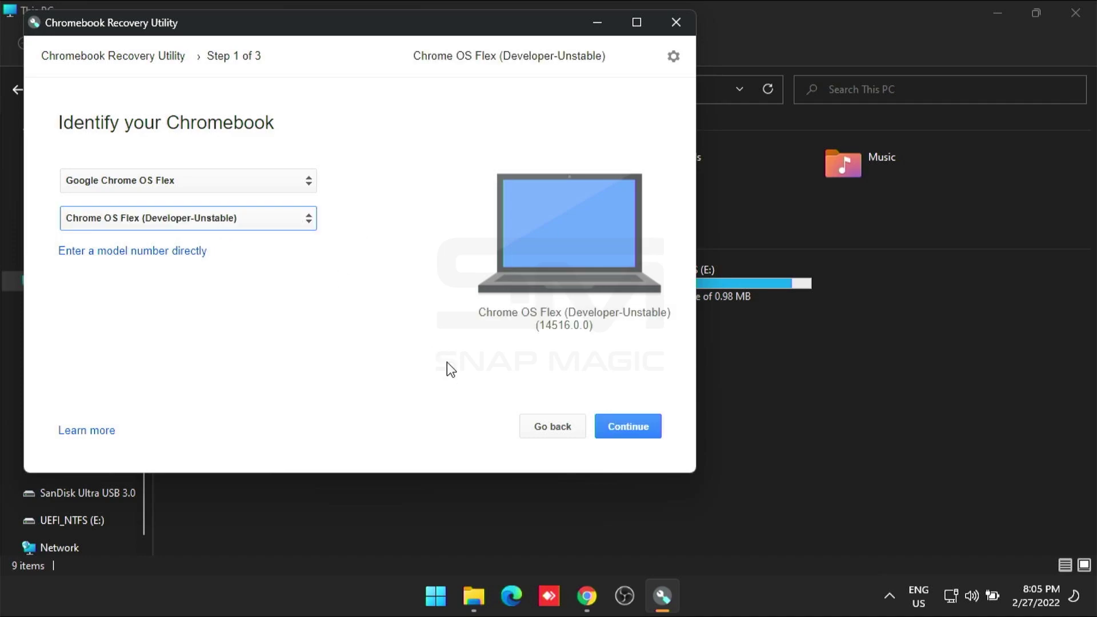
pyautogui.click(627, 424)
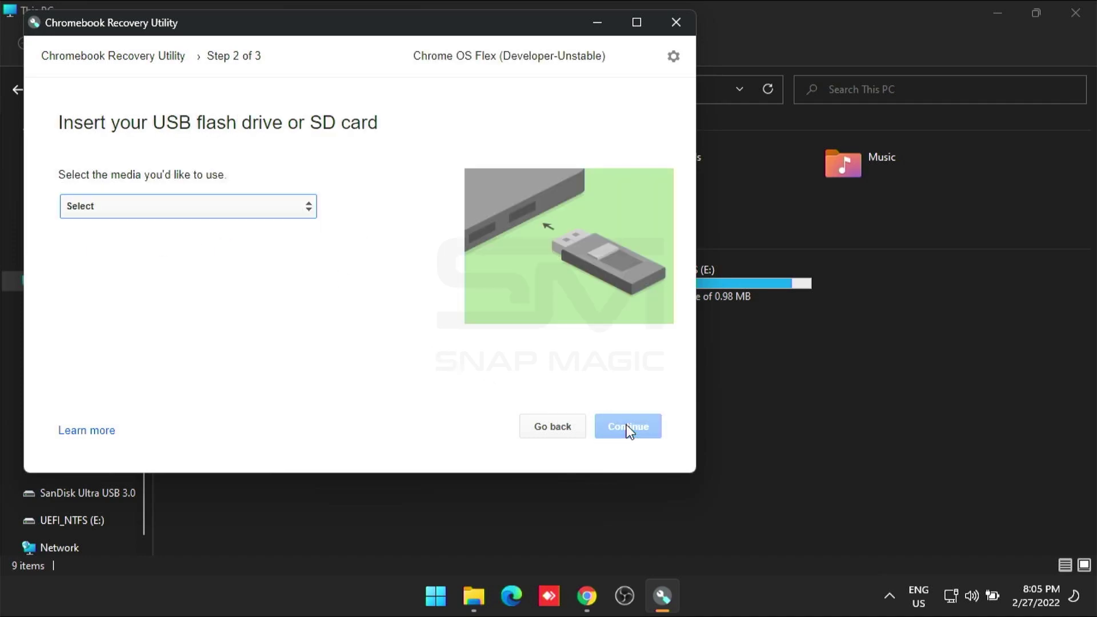
# Write the recovery image to the 57.3 GB SanDisk USB drive
pyautogui.click(149, 210)
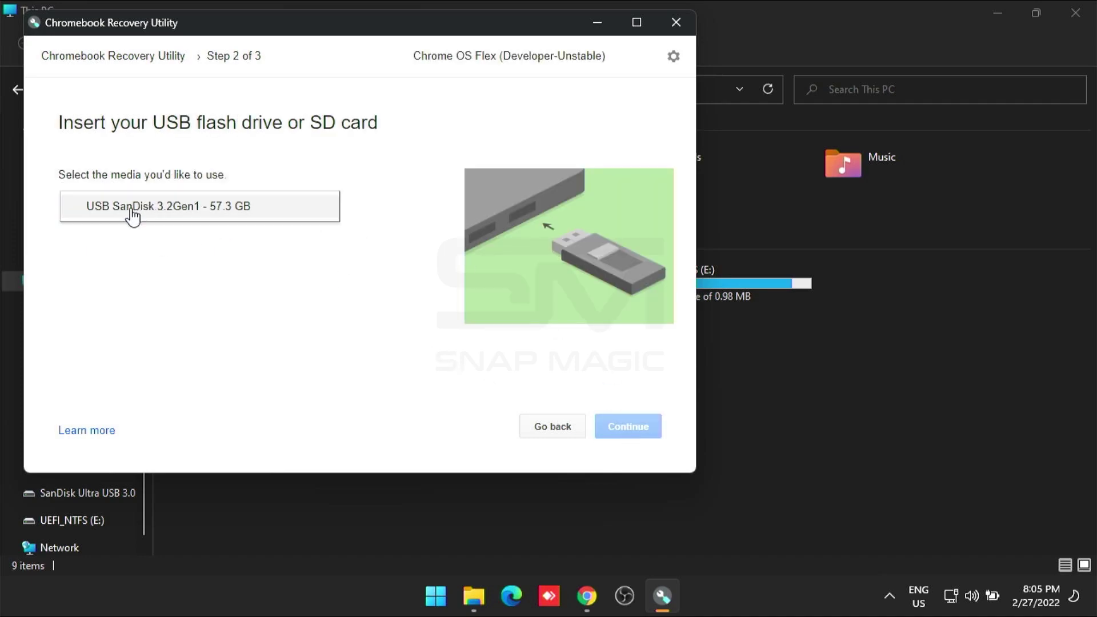
pyautogui.click(225, 213)
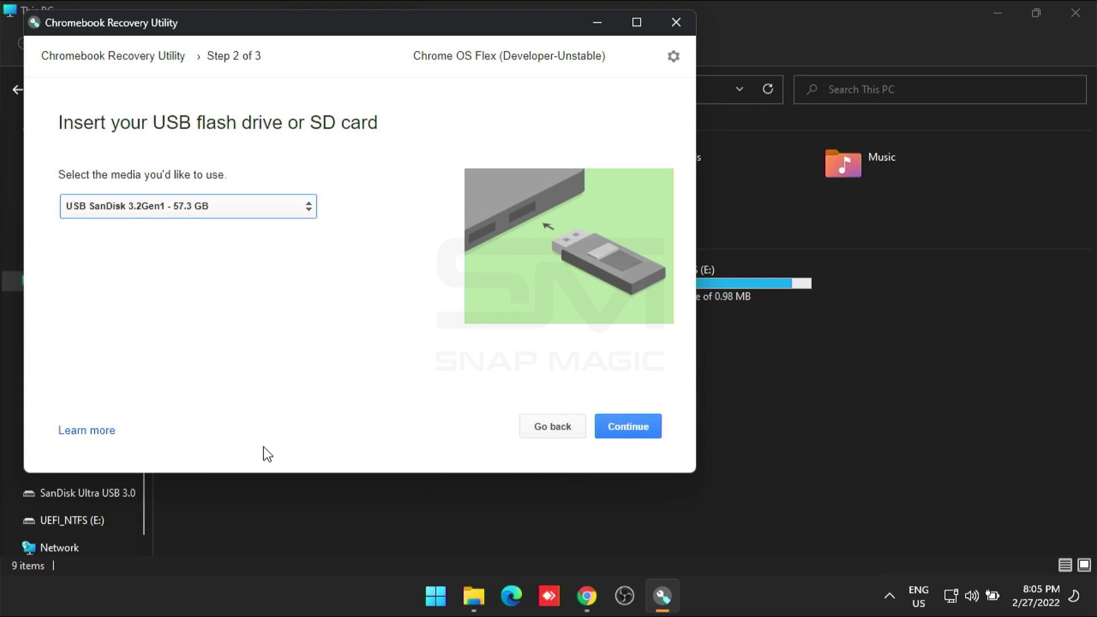
pyautogui.click(627, 427)
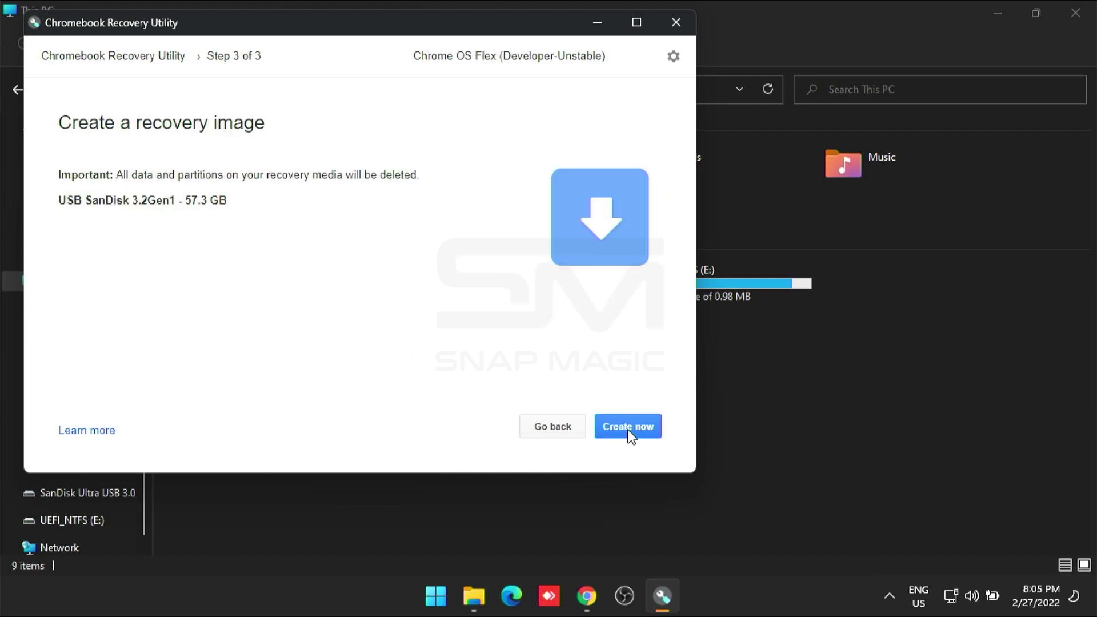
pyautogui.click(630, 436)
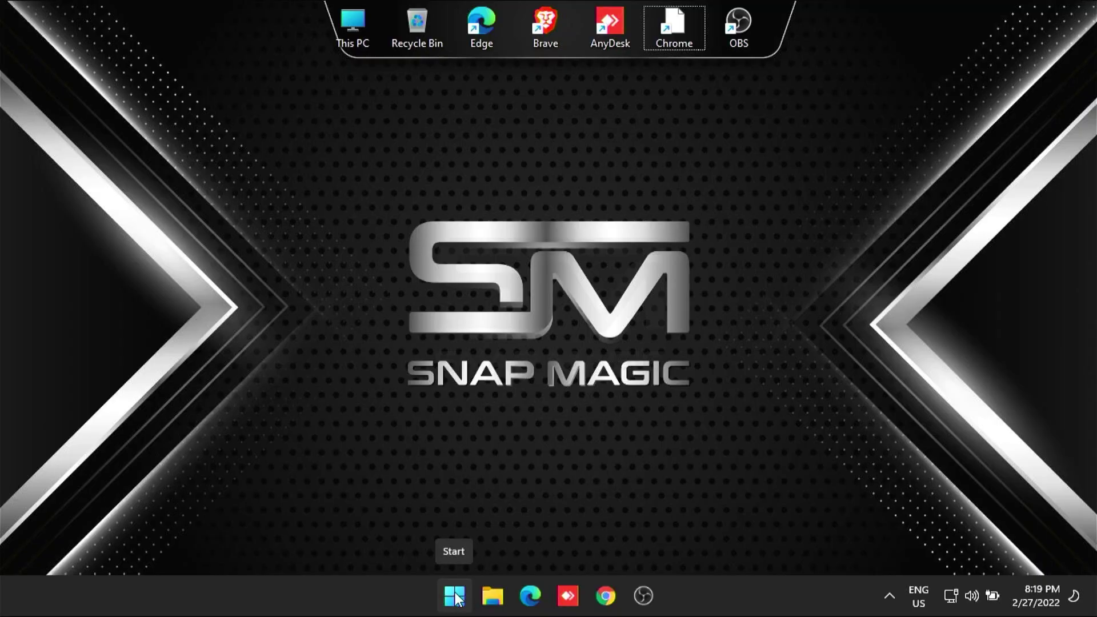
# Restart Windows 11 using the Start menu's power options
pyautogui.click(456, 599)
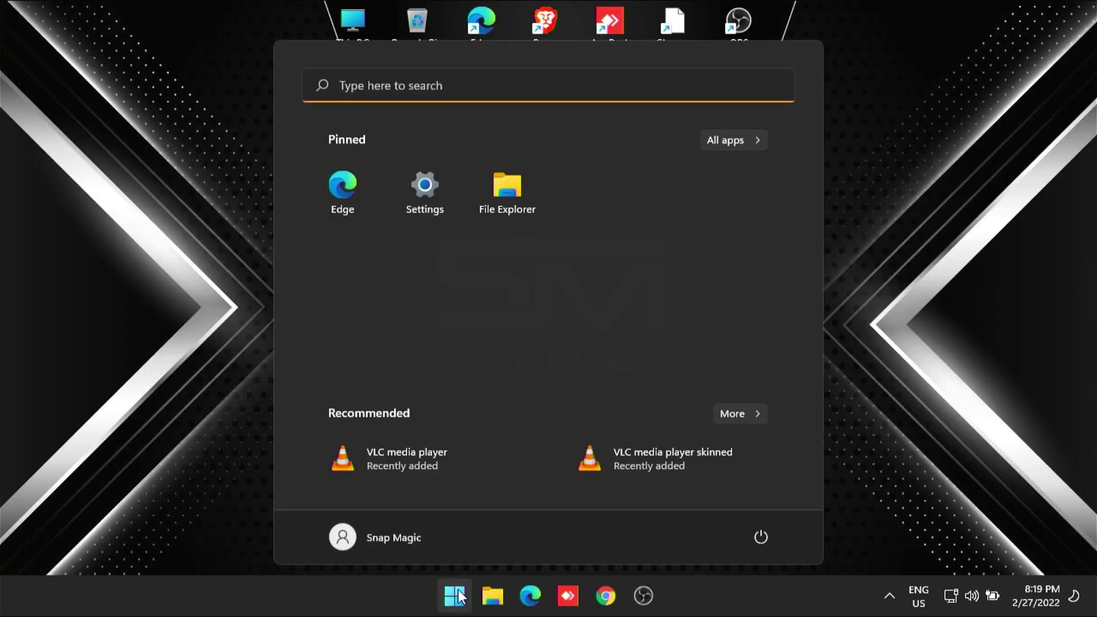
pyautogui.click(761, 537)
pyautogui.press('Escape')
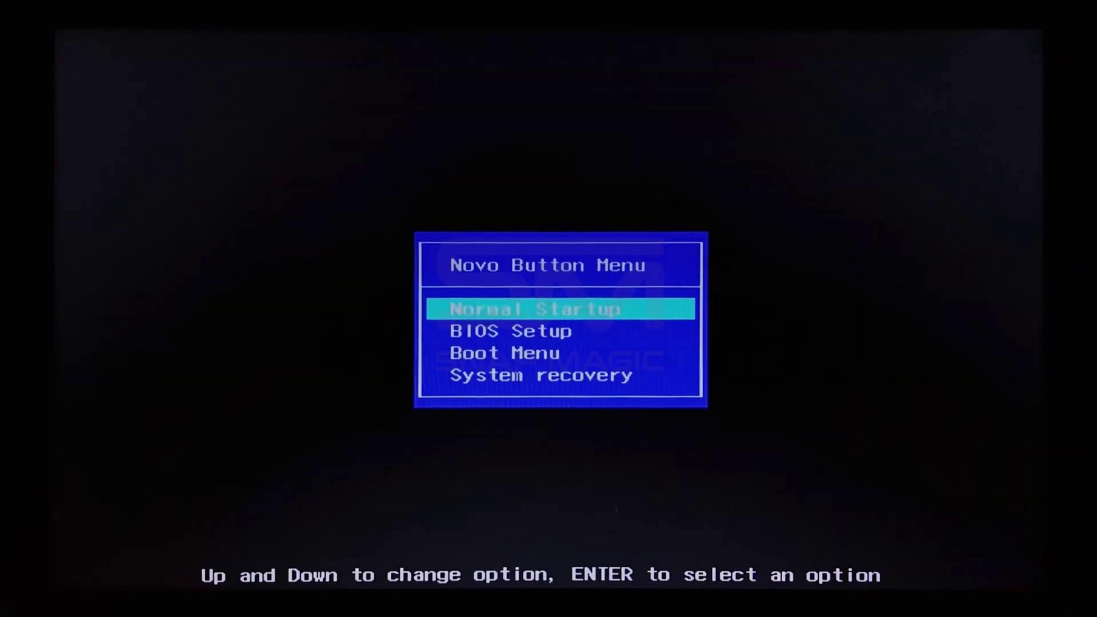
# Enter BIOS Setup and confirm Secure Boot is disabled under Security
pyautogui.press('Down')
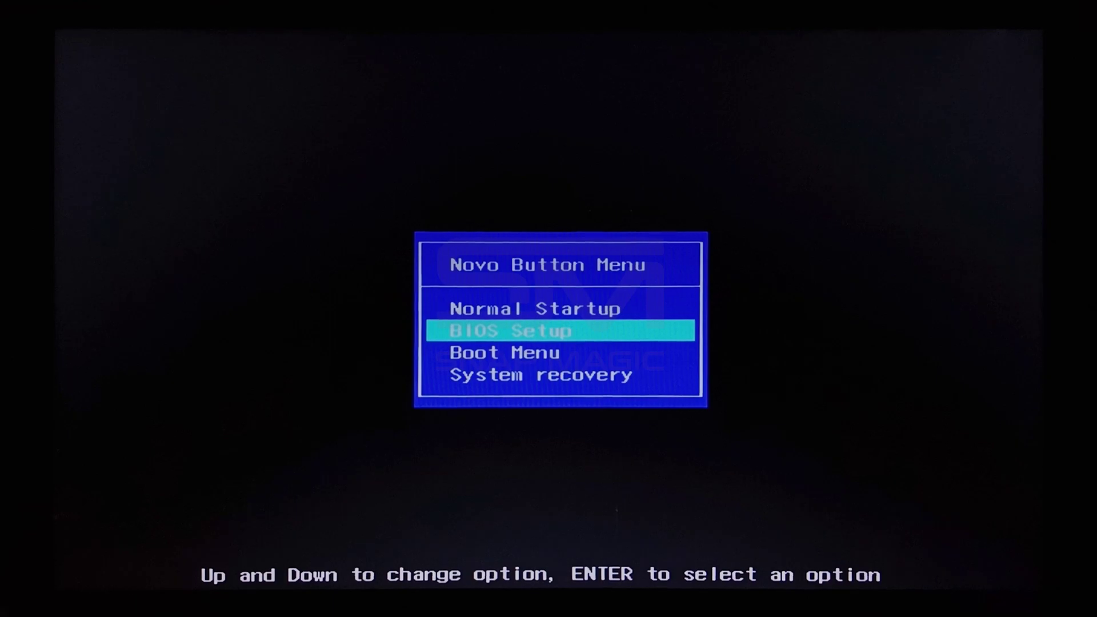
pyautogui.press('Return')
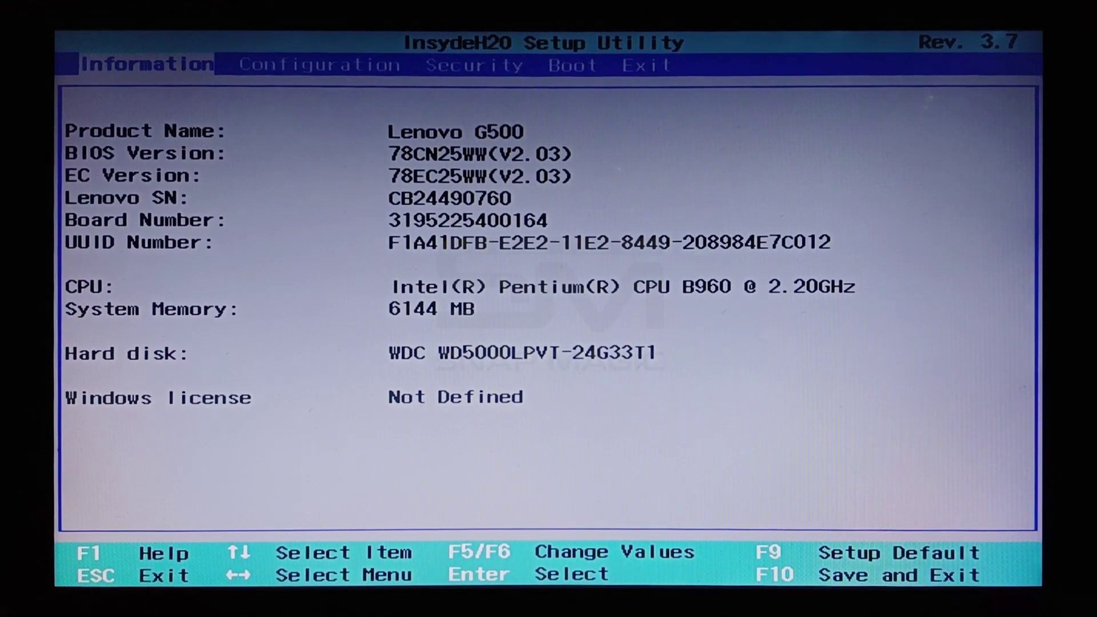
pyautogui.press('Right')
pyautogui.press('Right')
pyautogui.press('Down')
pyautogui.press('Down')
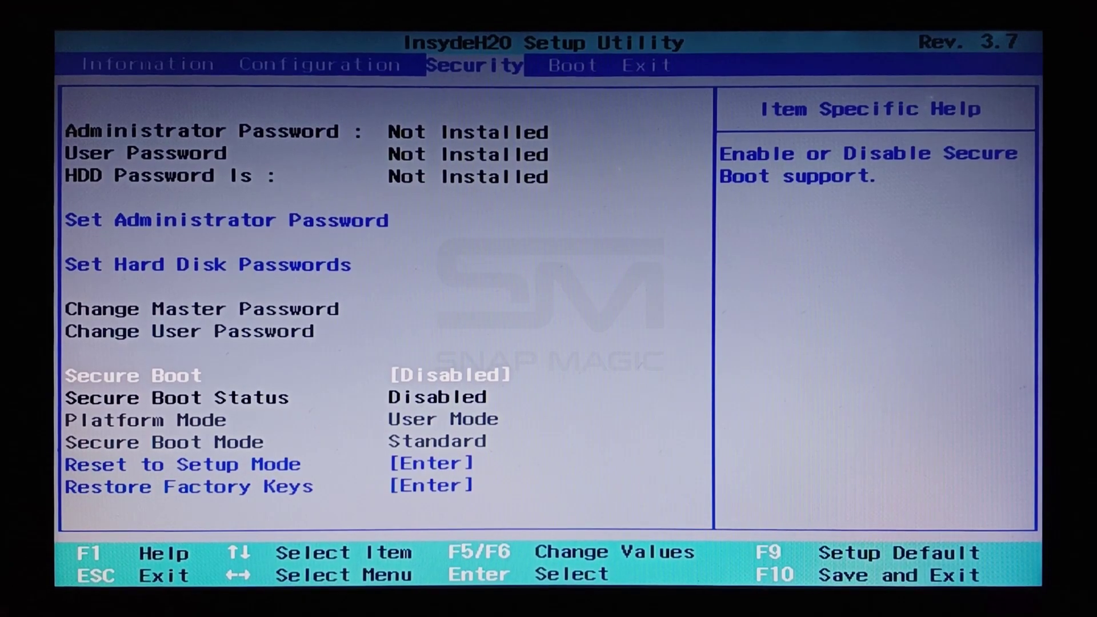
# Confirm UEFI boot mode and USB Boot are enabled, then exit saving changes
pyautogui.press('Right')
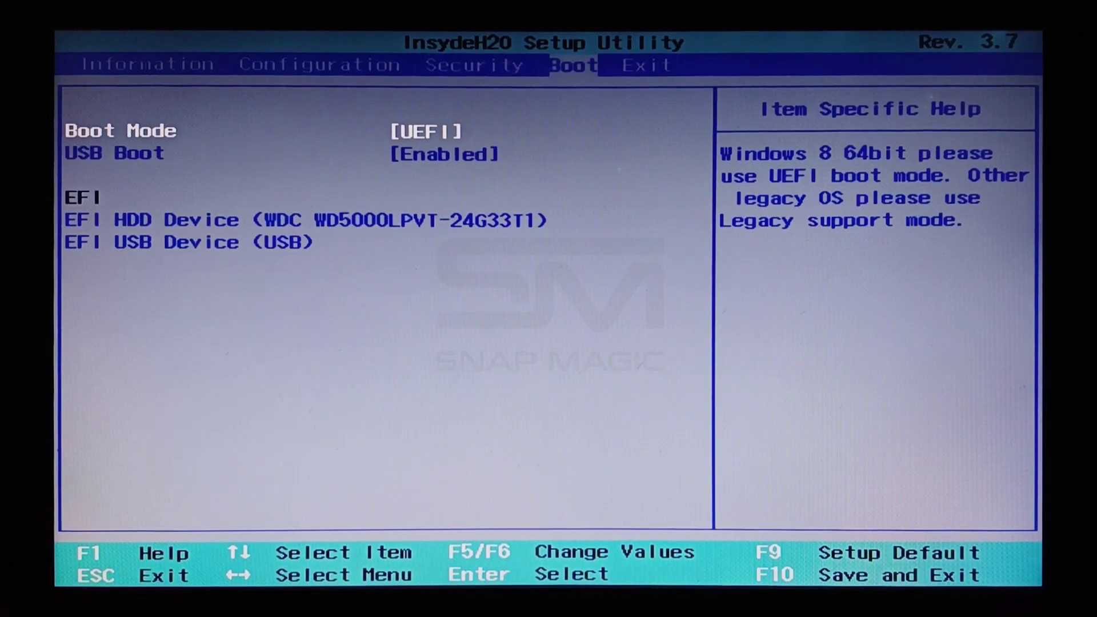
pyautogui.press('Down')
pyautogui.press('Up')
pyautogui.press('Down')
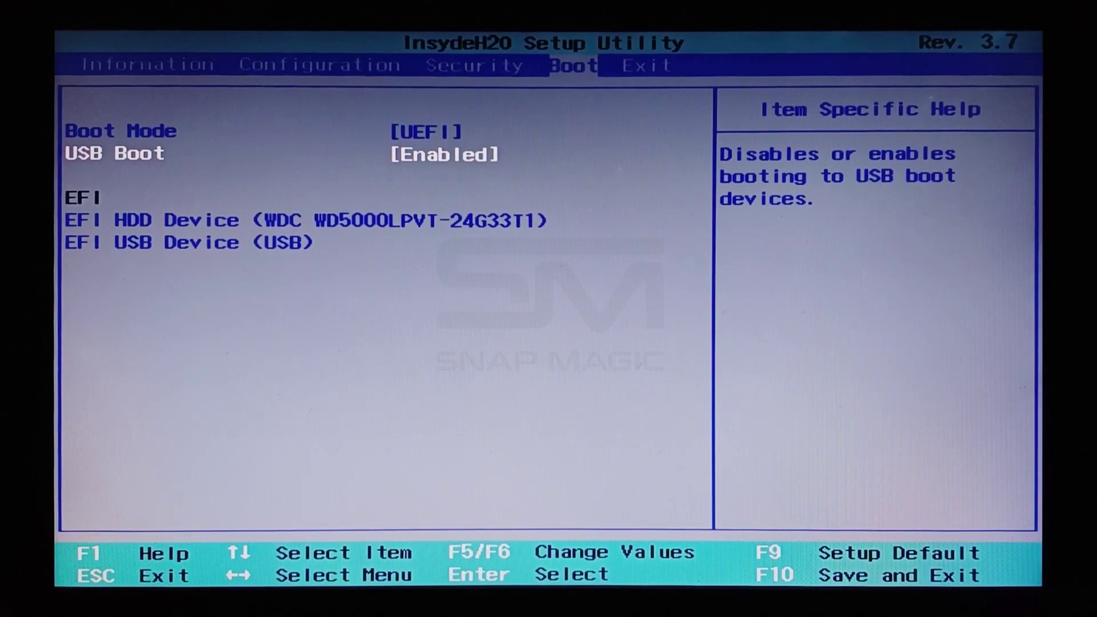
pyautogui.press('Right')
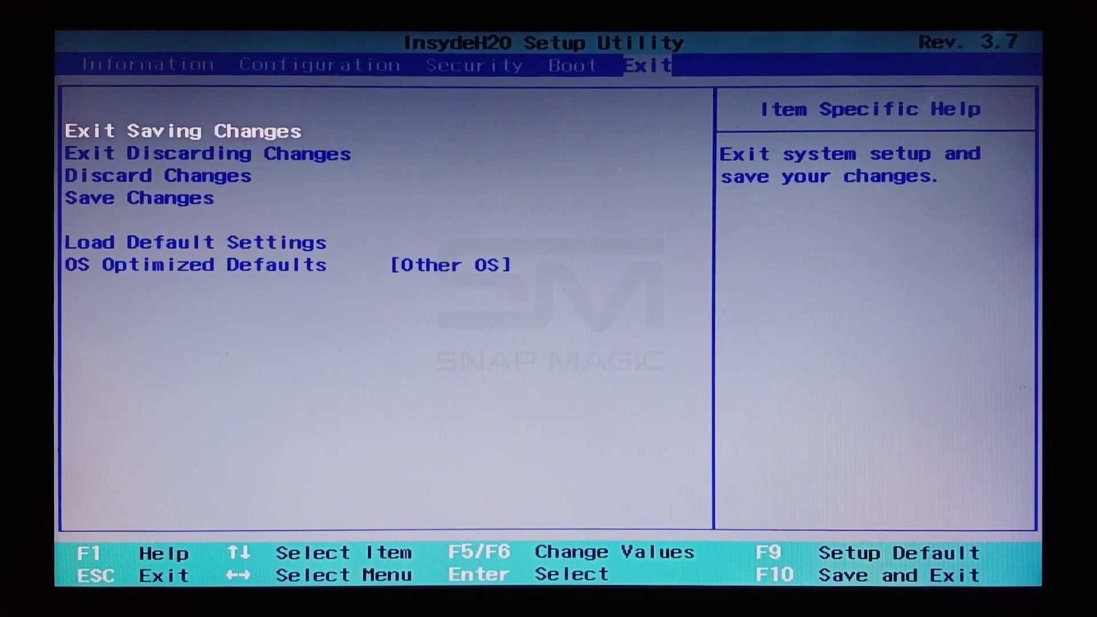
pyautogui.press('Return')
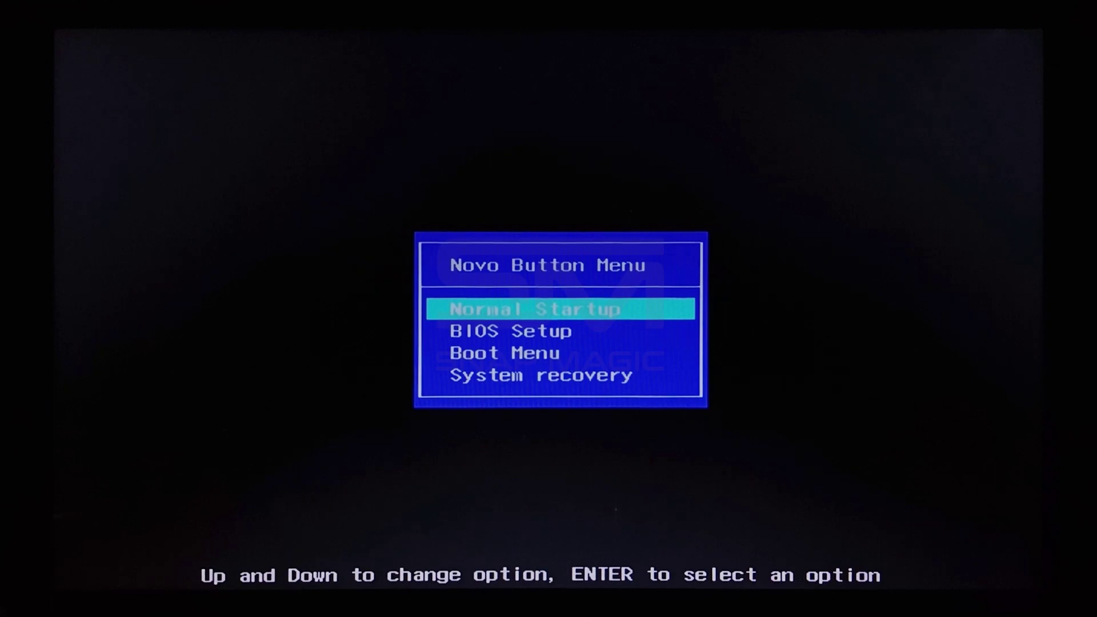
# Boot the laptop from the EFI USB Device via the Novo Boot Menu
pyautogui.press('Down')
pyautogui.press('Down')
pyautogui.press('Return')
pyautogui.press('Down')
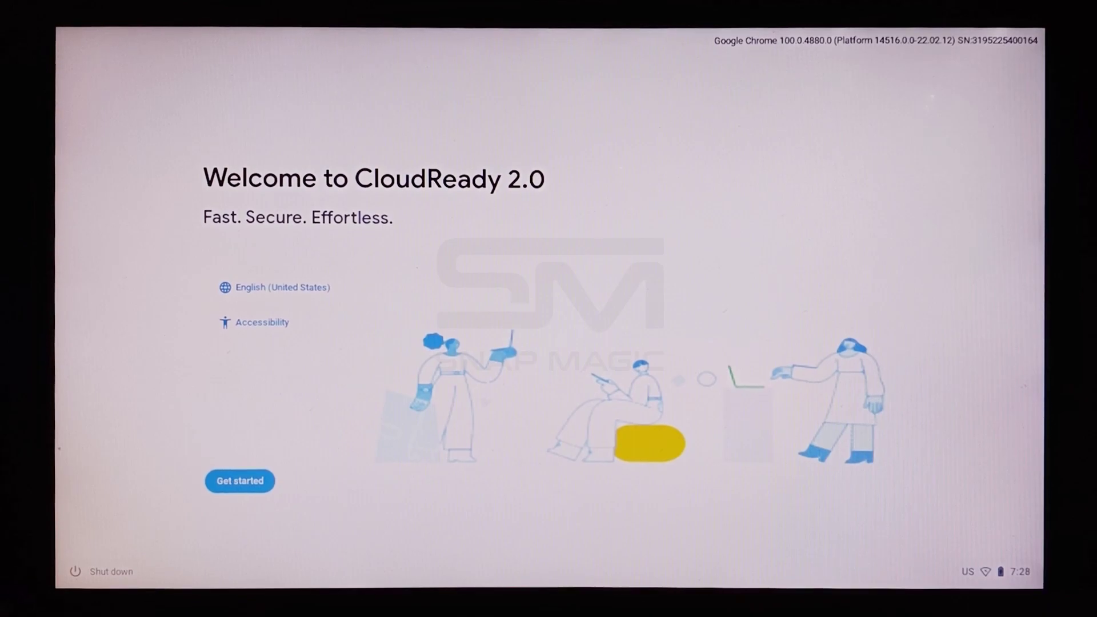
# Start CloudReady setup without ChromeVox and continue to the network page
pyautogui.click(238, 479)
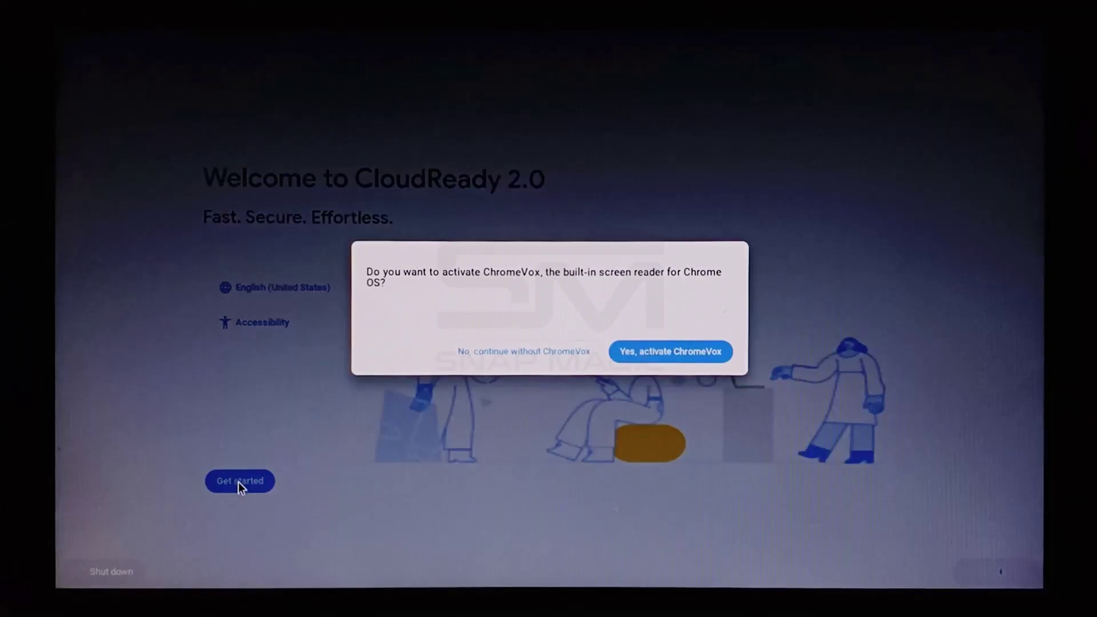
pyautogui.click(534, 352)
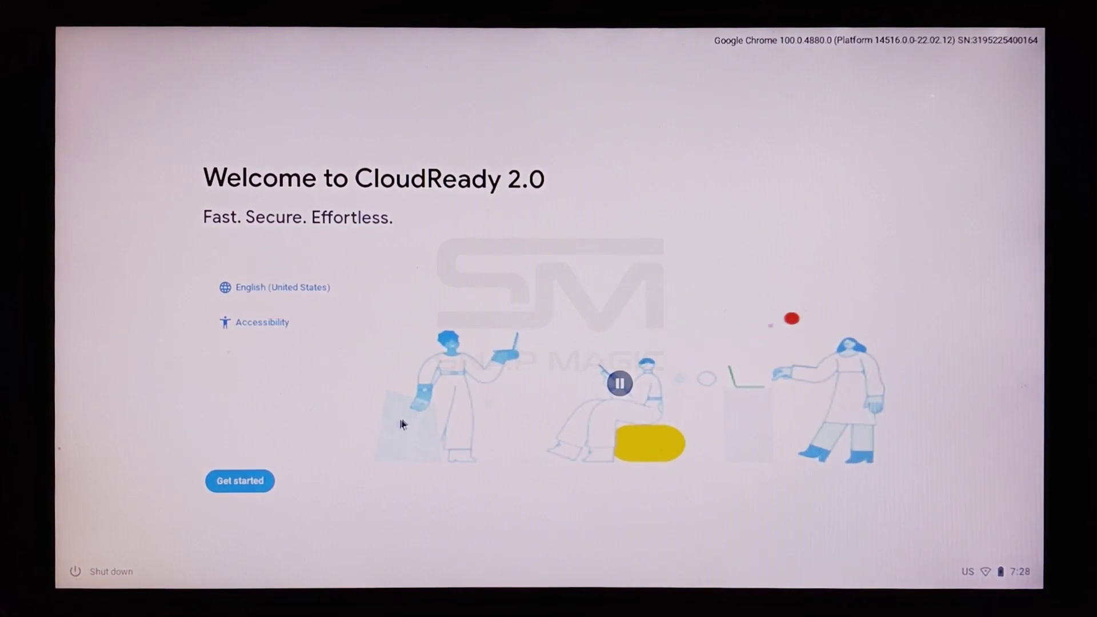
pyautogui.click(251, 488)
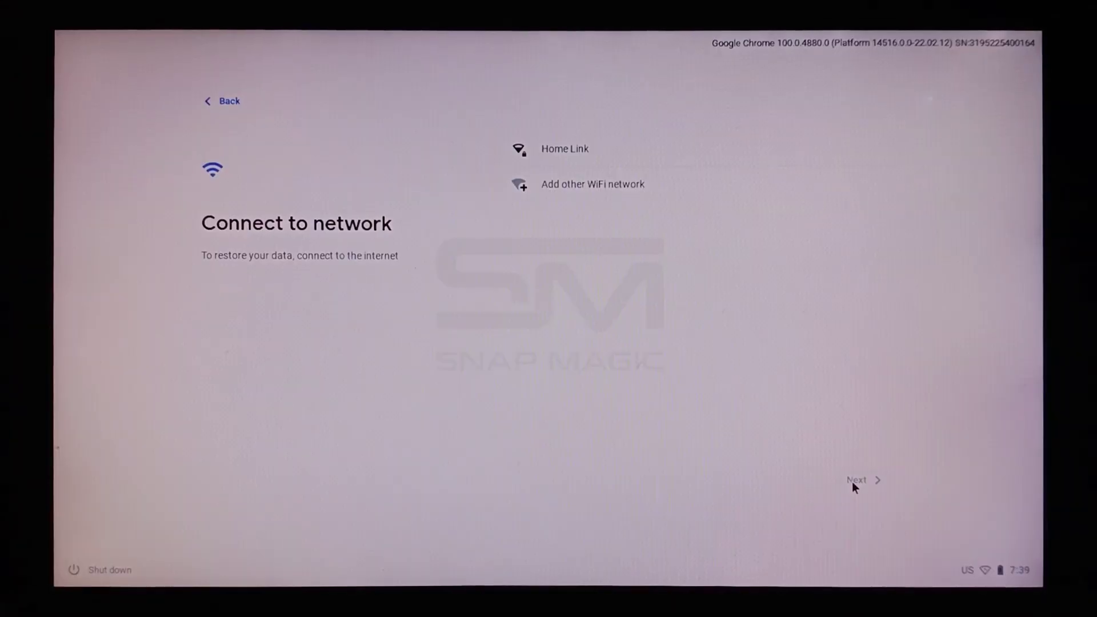
# Connect to the Home Link Wi-Fi with its password and accept Google's terms
pyautogui.click(580, 159)
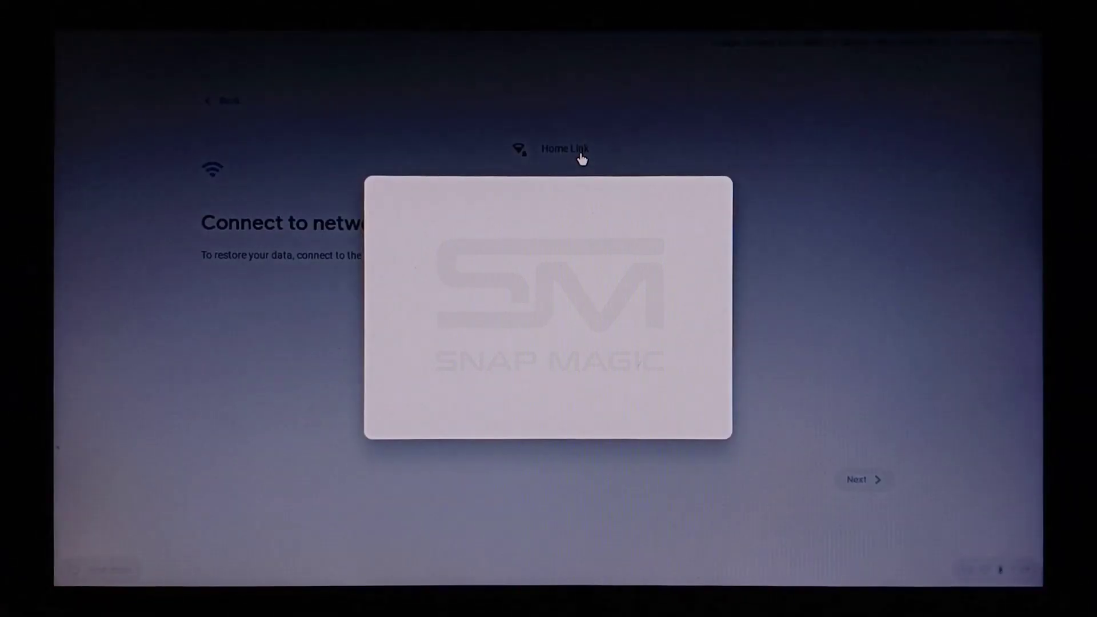
pyautogui.write('********')
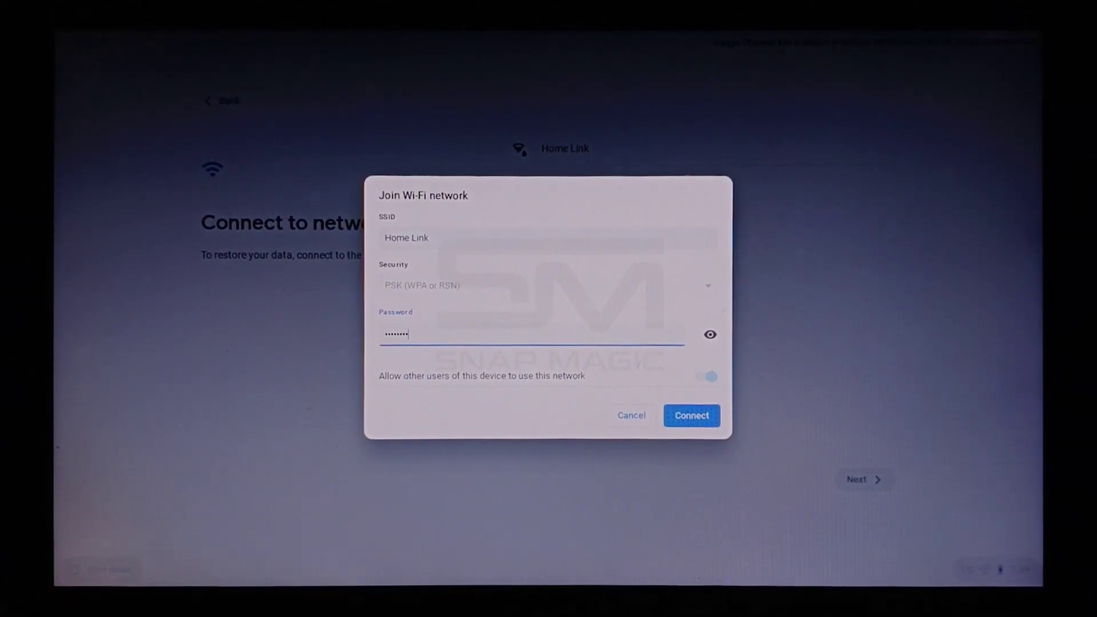
pyautogui.press('Return')
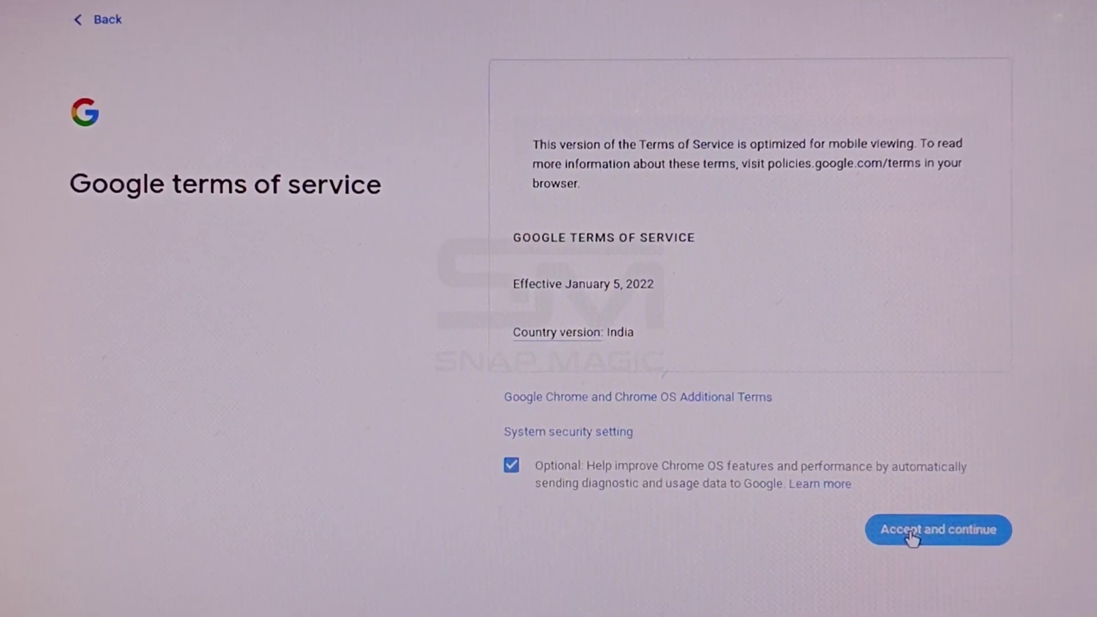
pyautogui.click(818, 482)
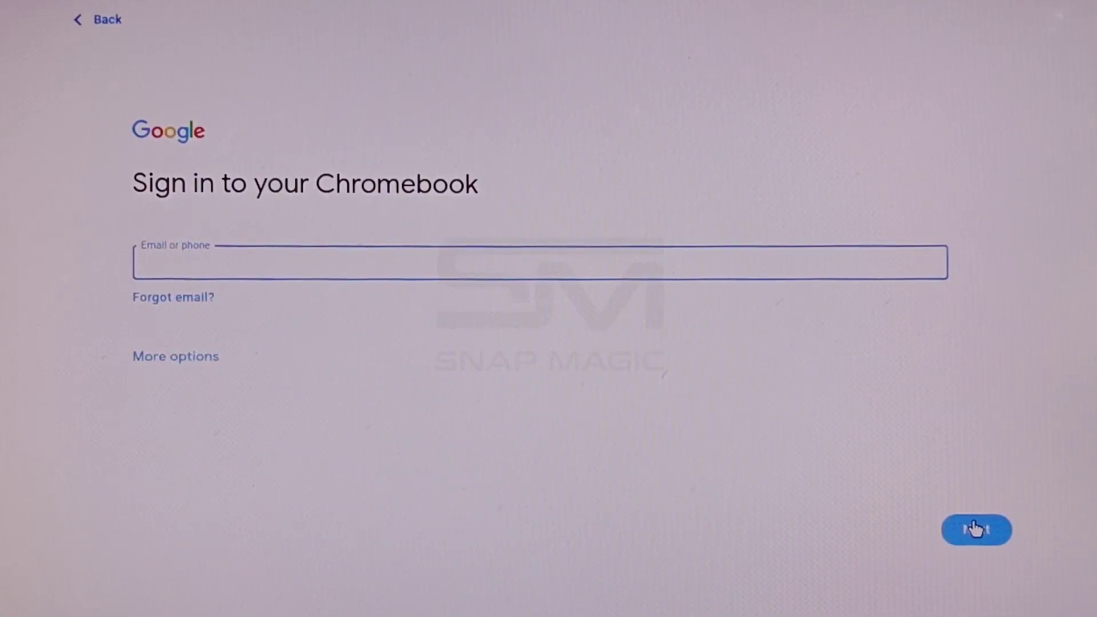
# Fix the email, enter the password, verify by text-message code, and finish setup
pyautogui.press('BackSpace')
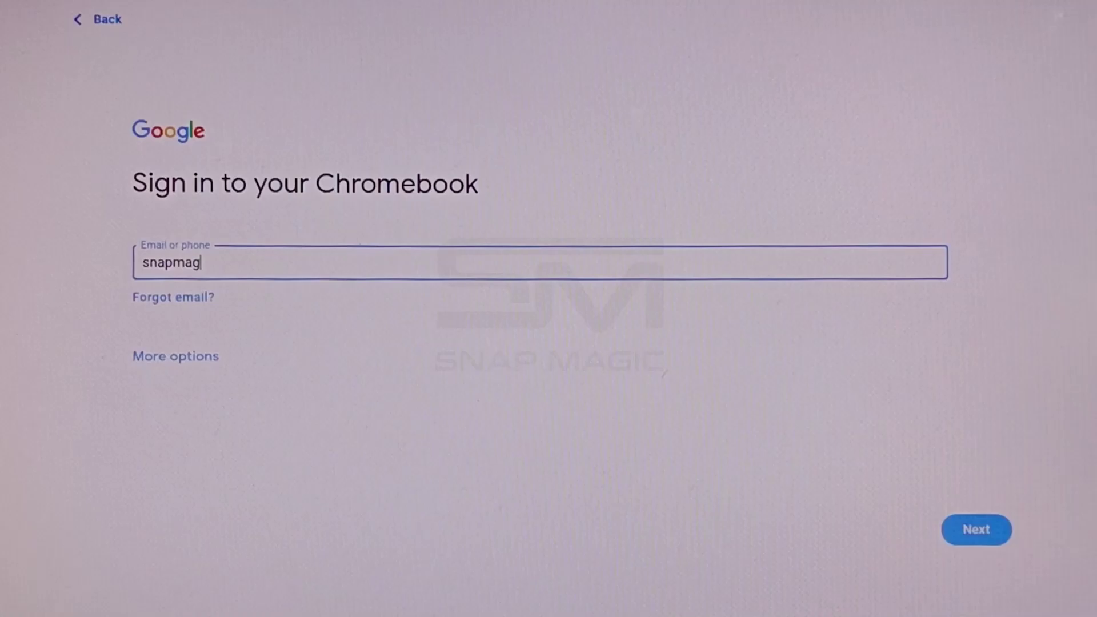
pyautogui.press('Return')
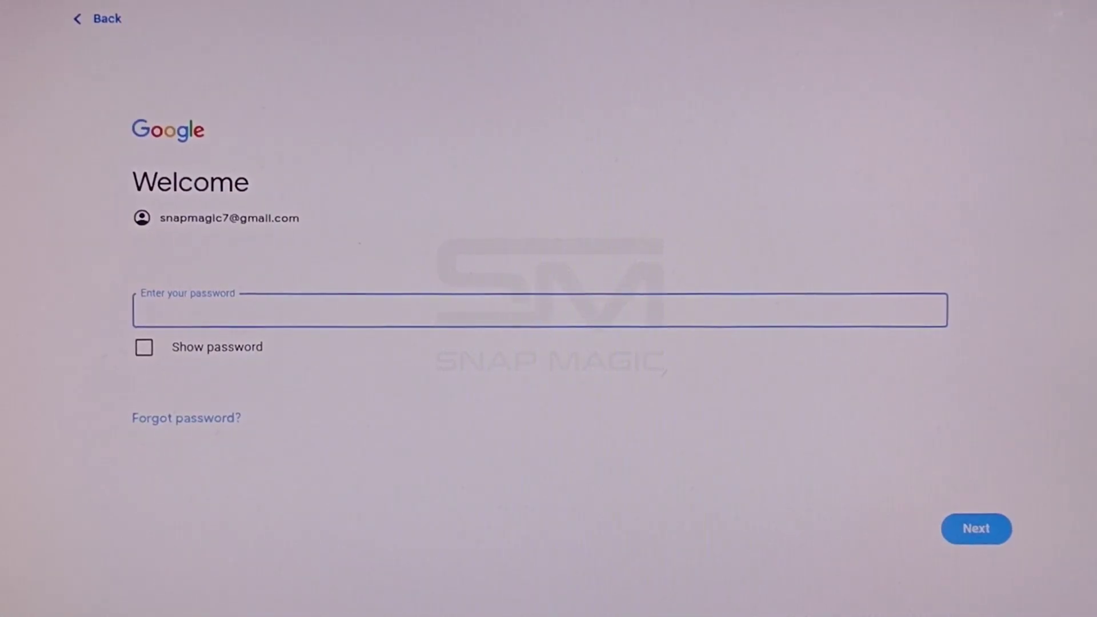
pyautogui.write('•••••')
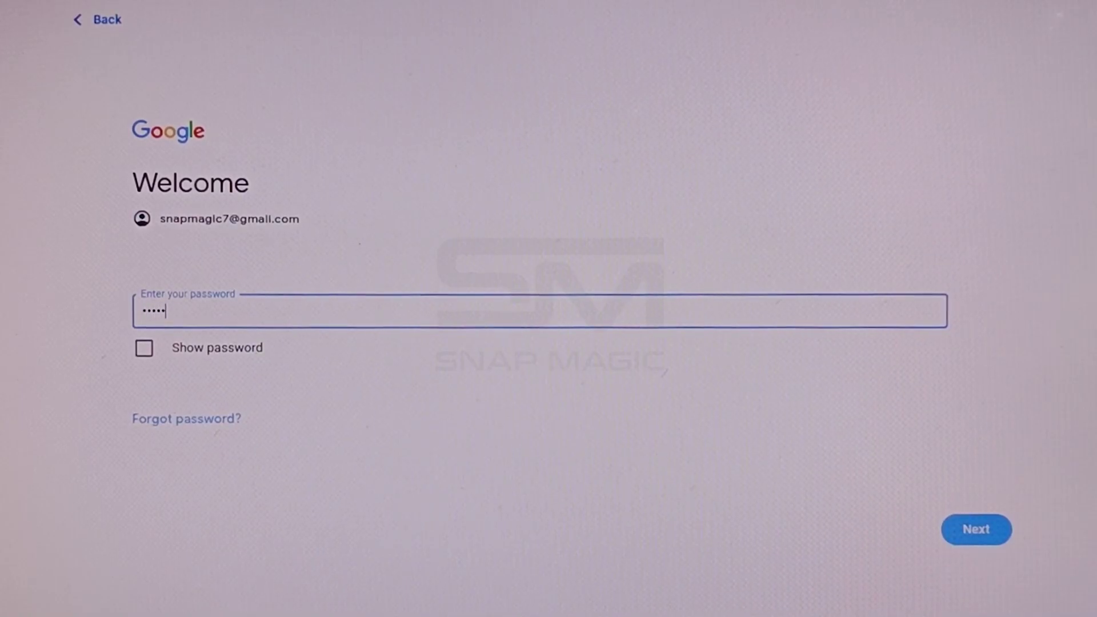
pyautogui.write('••••••')
pyautogui.press('Return')
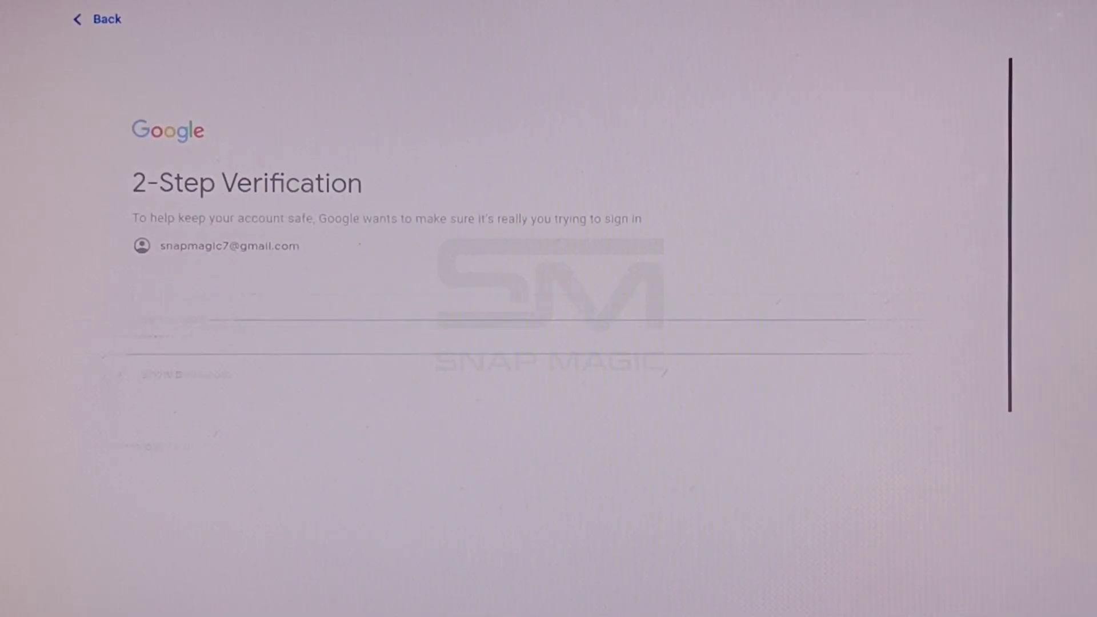
pyautogui.click(343, 495)
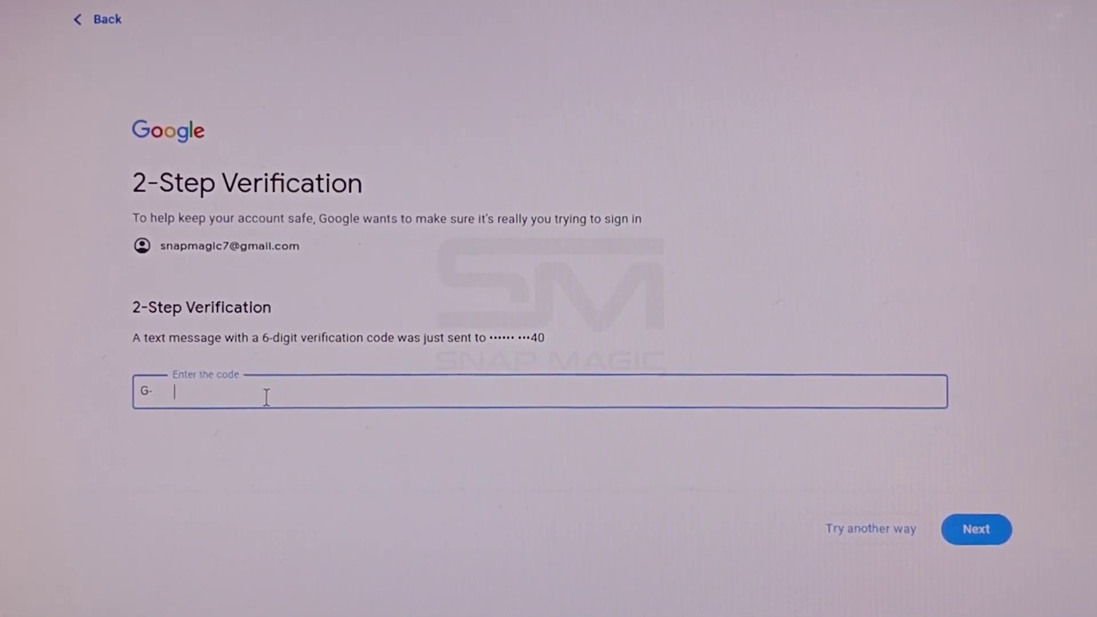
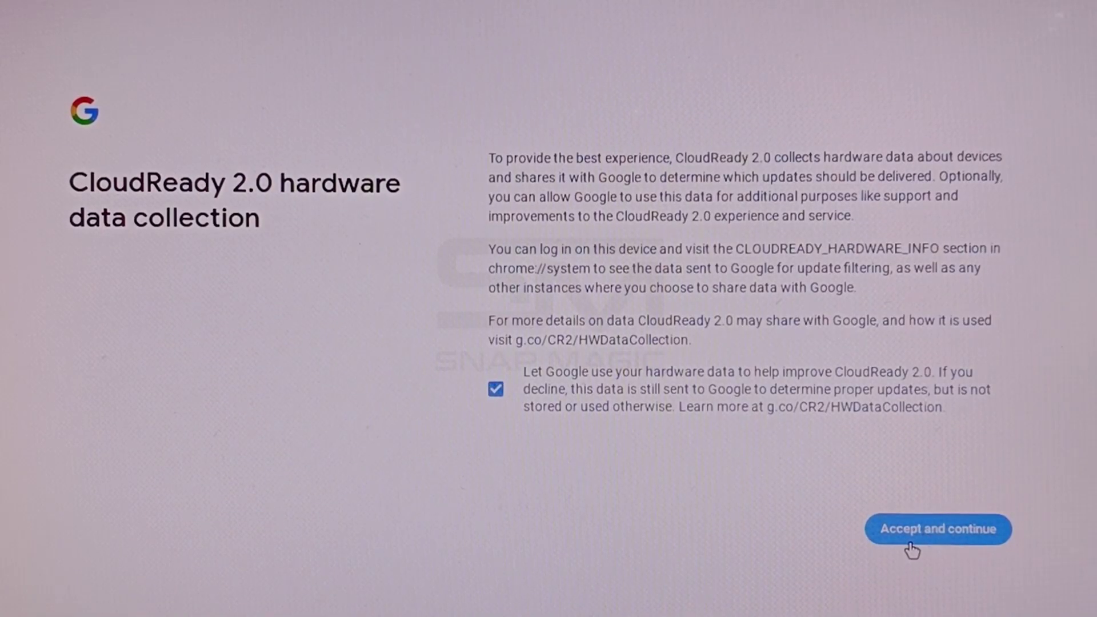
pyautogui.click(900, 541)
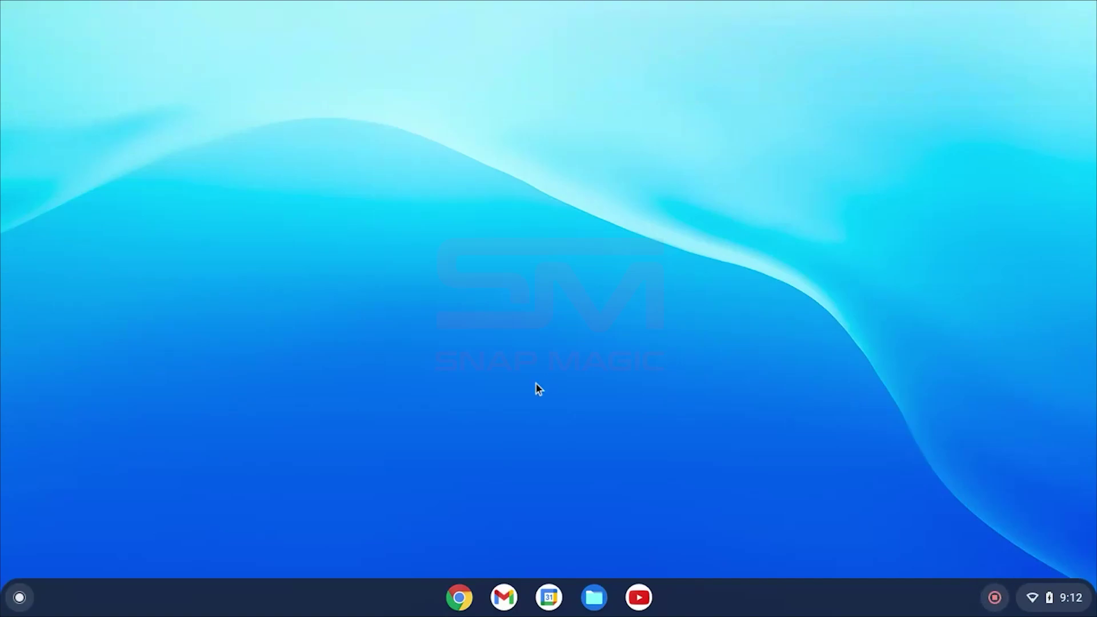
# Expand the launcher to list all apps, including Settings, Explore, Maps and Web Store
pyautogui.click(20, 599)
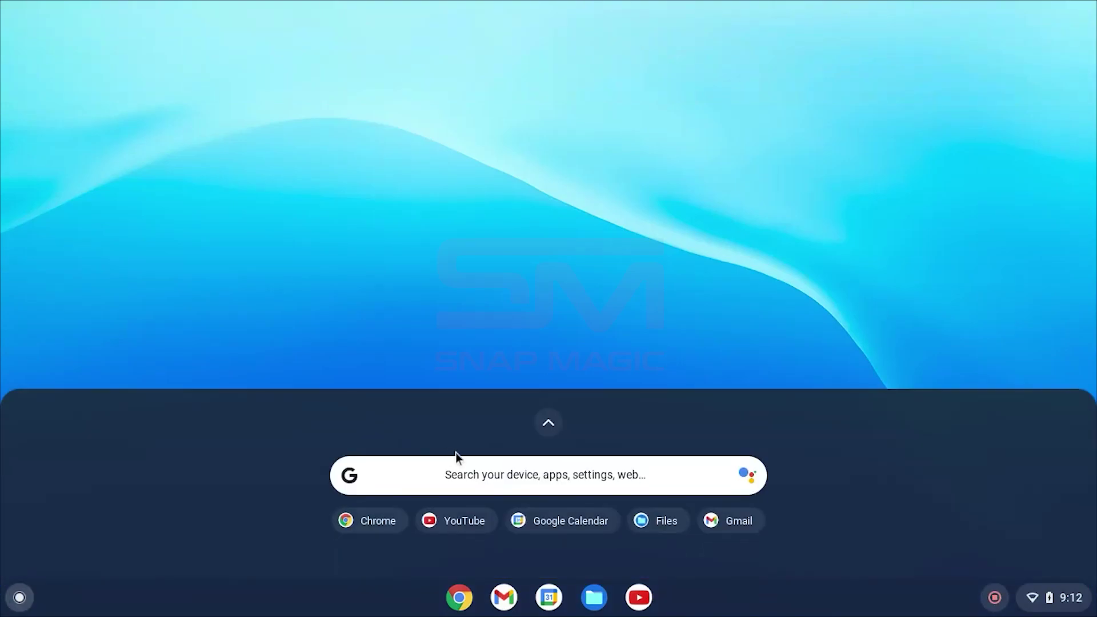
pyautogui.click(546, 423)
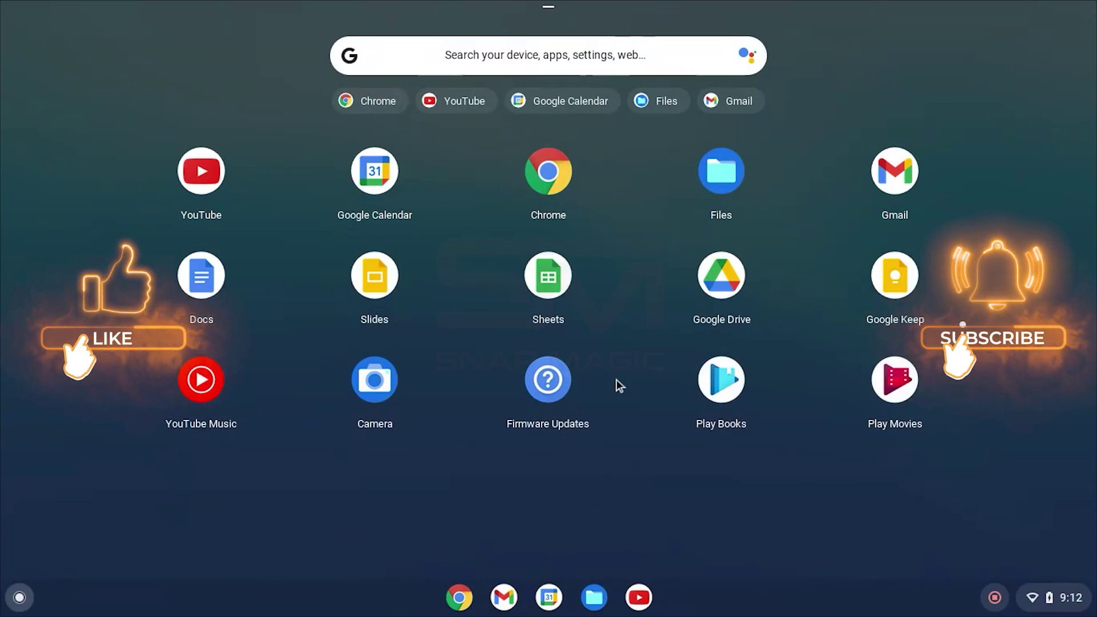
pyautogui.scroll(-2, 616, 380)
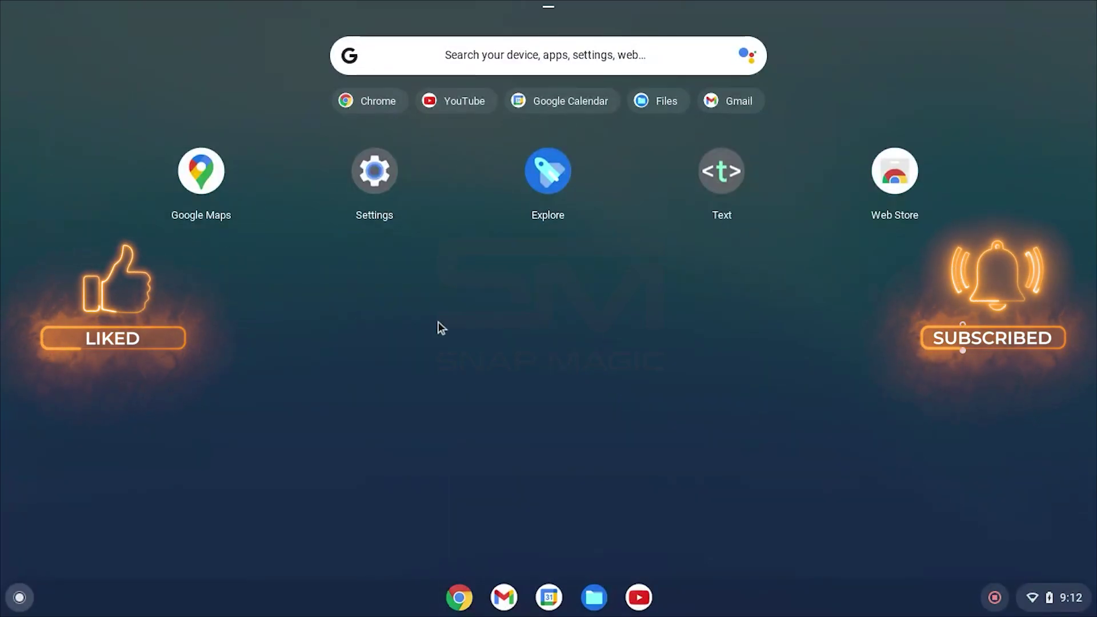